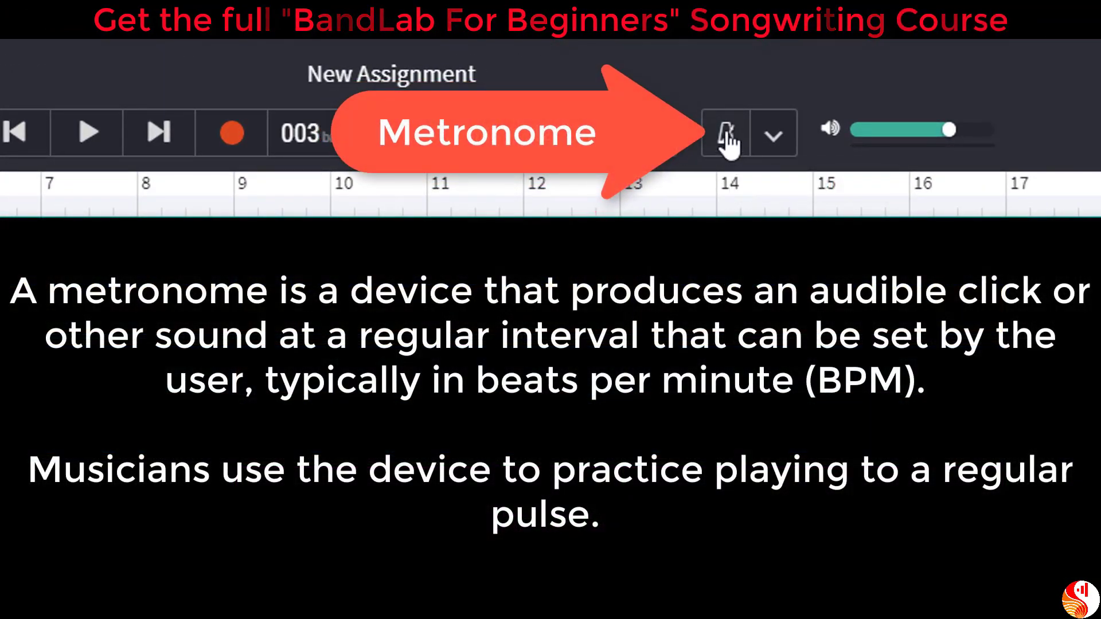
Turn the metronome on, play the project from the start, stop, and show the metronome settings
{"action": "left_click", "coordinate": [726, 134]}
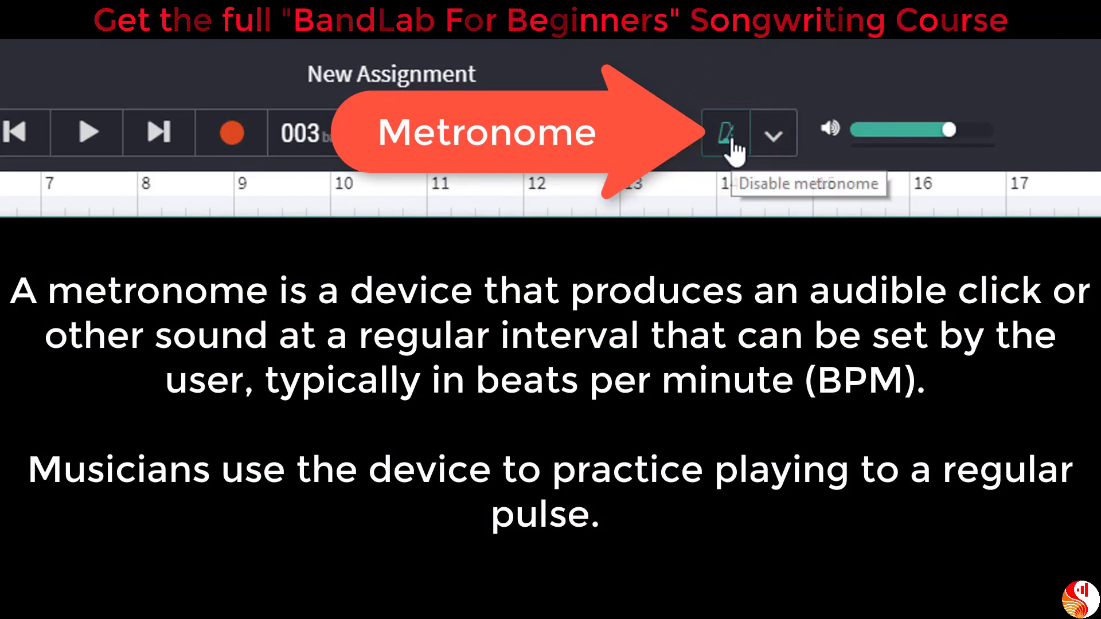
{"action": "left_click", "coordinate": [17, 134]}
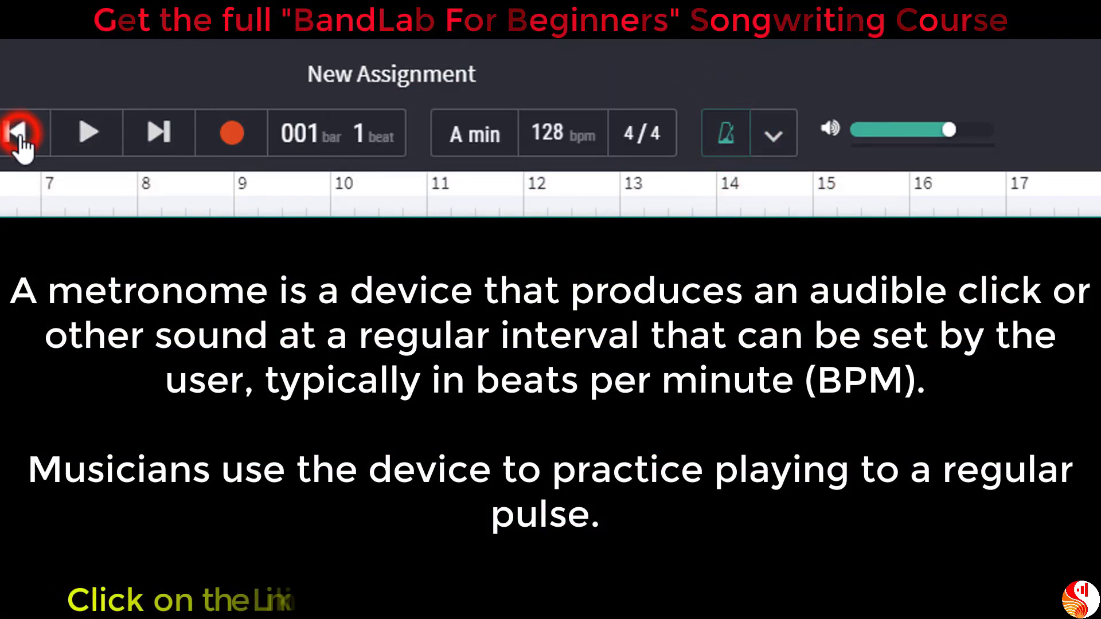
{"action": "left_click", "coordinate": [92, 140]}
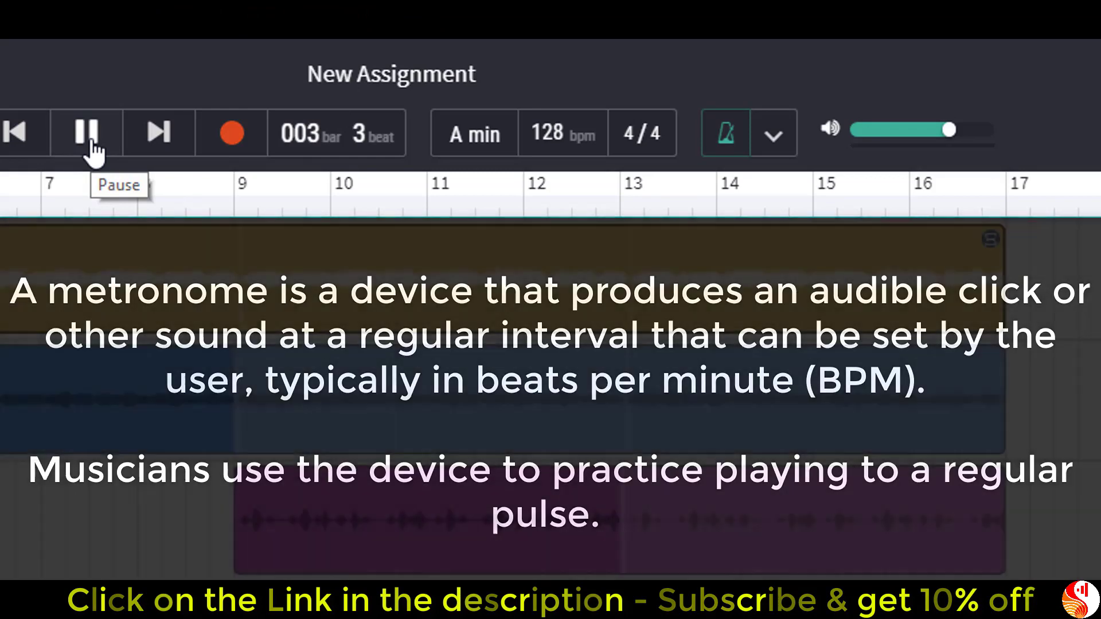
{"action": "left_click", "coordinate": [91, 141]}
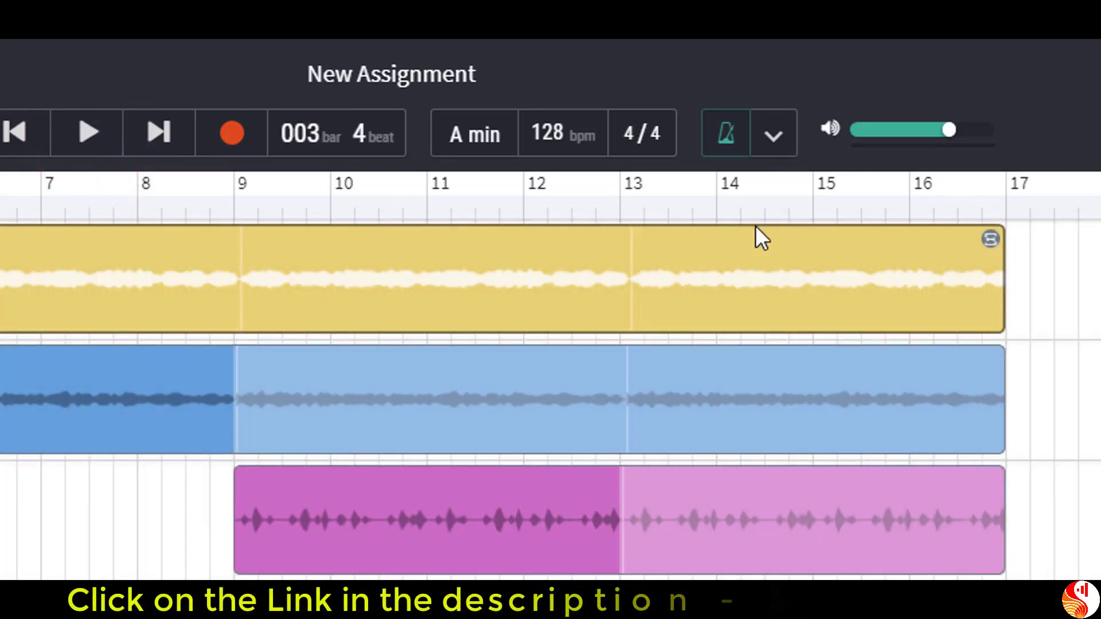
{"action": "left_click", "coordinate": [778, 149]}
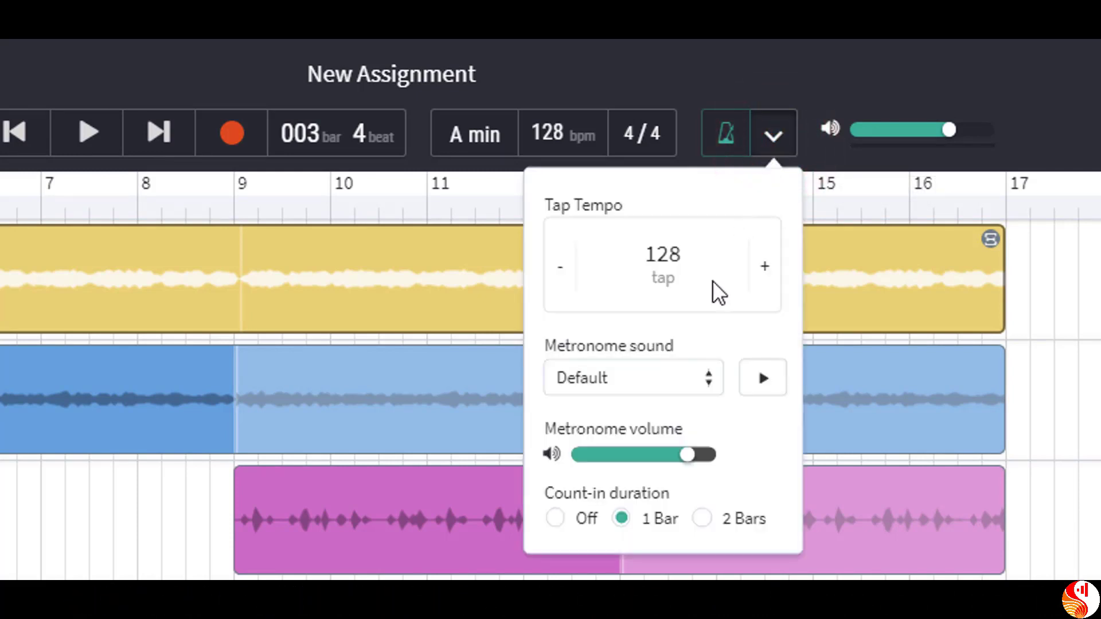
Tap the Tap Tempo pad up to 167 bpm, then play the project from bar 1
{"action": "left_click", "coordinate": [677, 280]}
{"action": "left_click", "coordinate": [685, 268]}
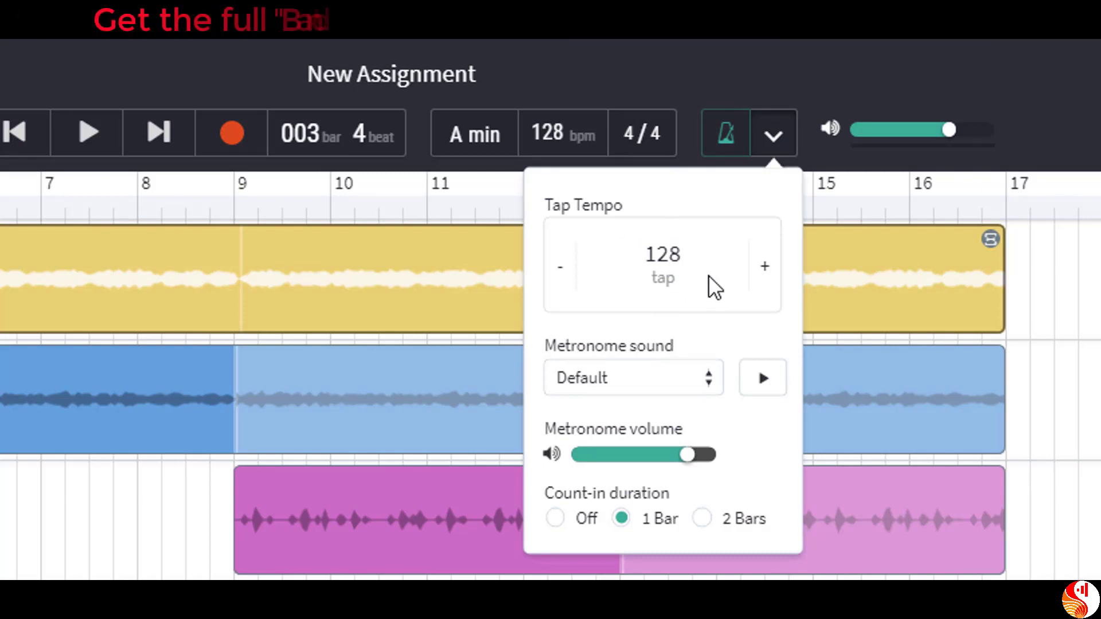
{"action": "left_click", "coordinate": [708, 273]}
{"action": "left_click", "coordinate": [708, 274]}
{"action": "left_click", "coordinate": [708, 273]}
{"action": "left_click", "coordinate": [707, 273]}
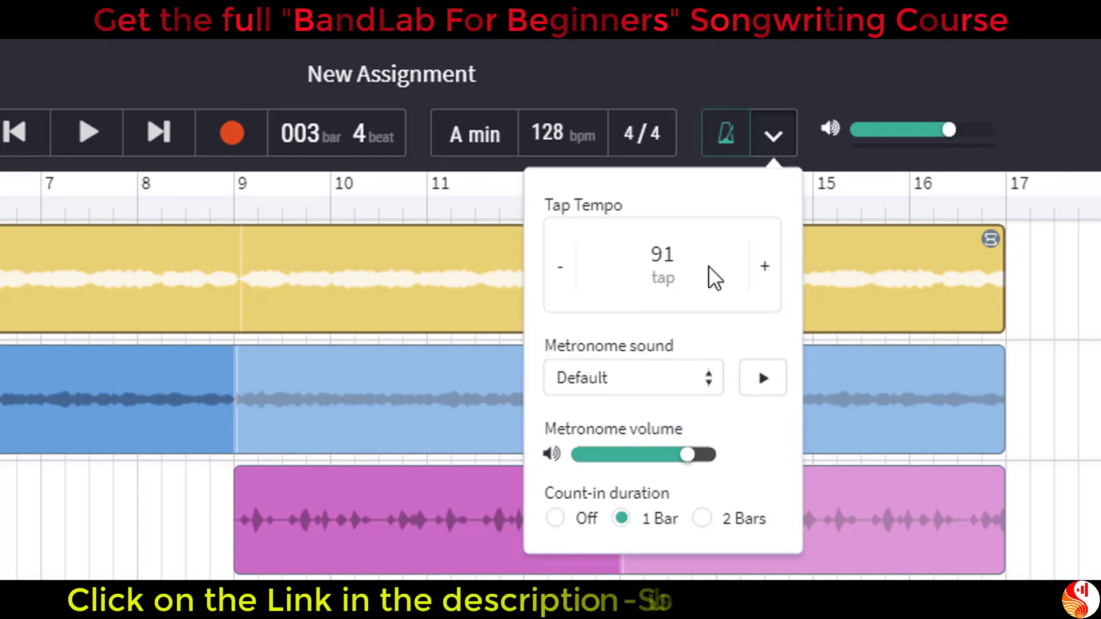
{"action": "left_click", "coordinate": [708, 266]}
{"action": "left_click", "coordinate": [709, 266]}
{"action": "left_click", "coordinate": [709, 266]}
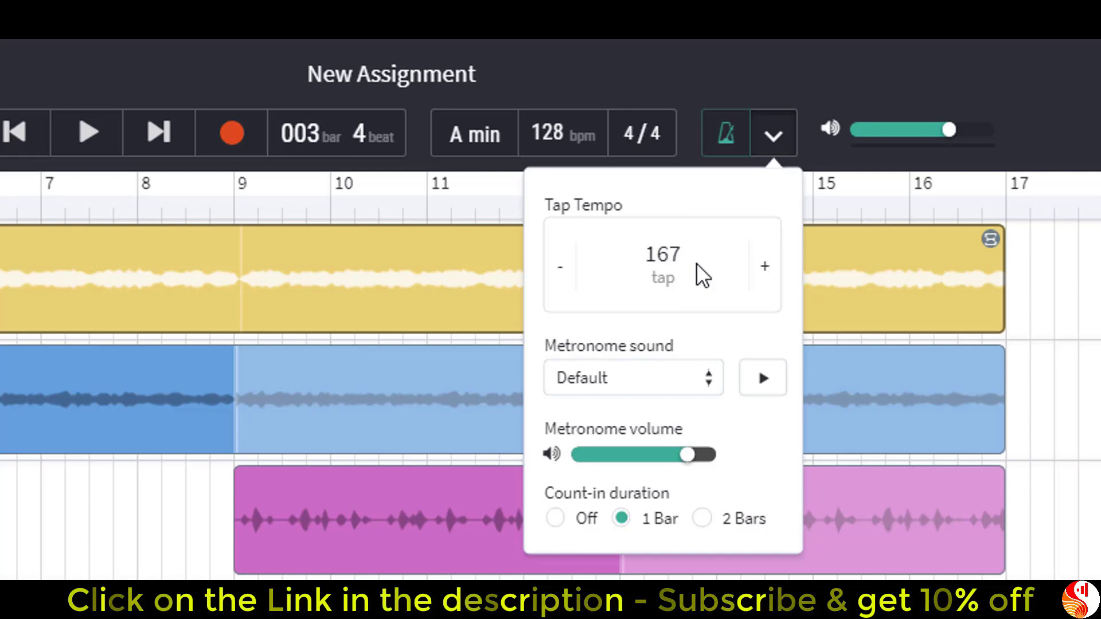
{"action": "left_click", "coordinate": [14, 134]}
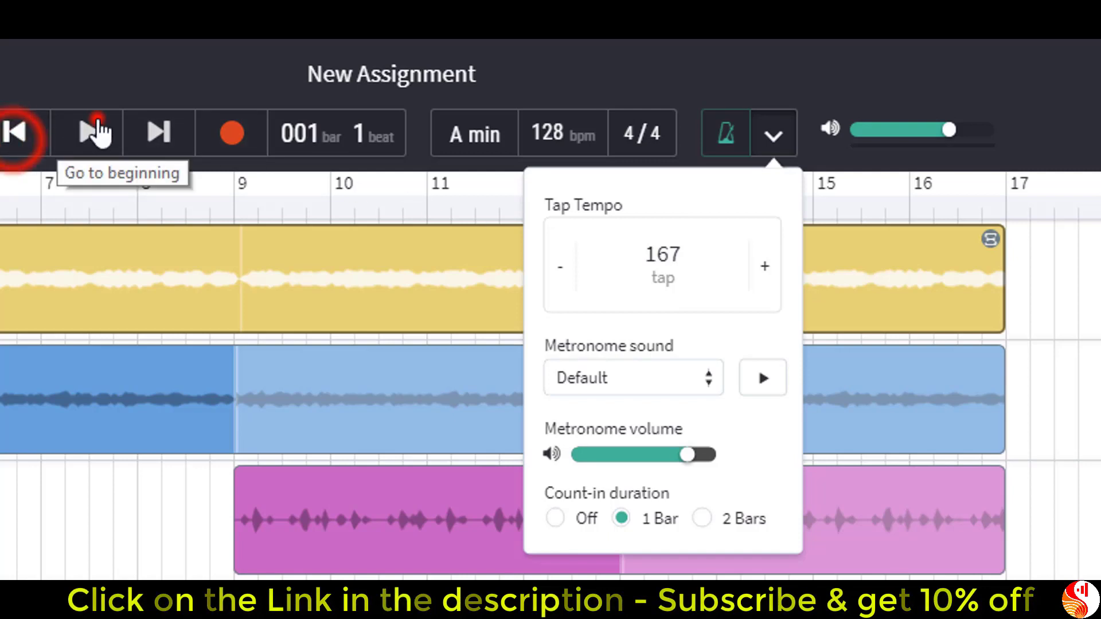
{"action": "left_click", "coordinate": [88, 133]}
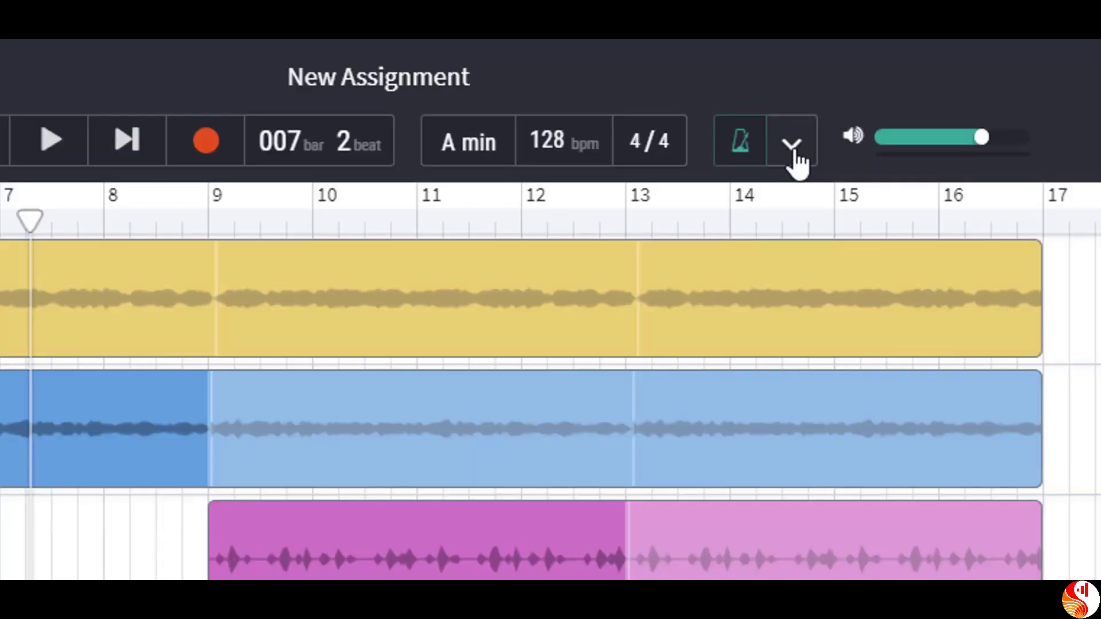
Tap the Tap Tempo pad down to 82 bpm and move the playhead back to bar 1
{"action": "left_click", "coordinate": [792, 146]}
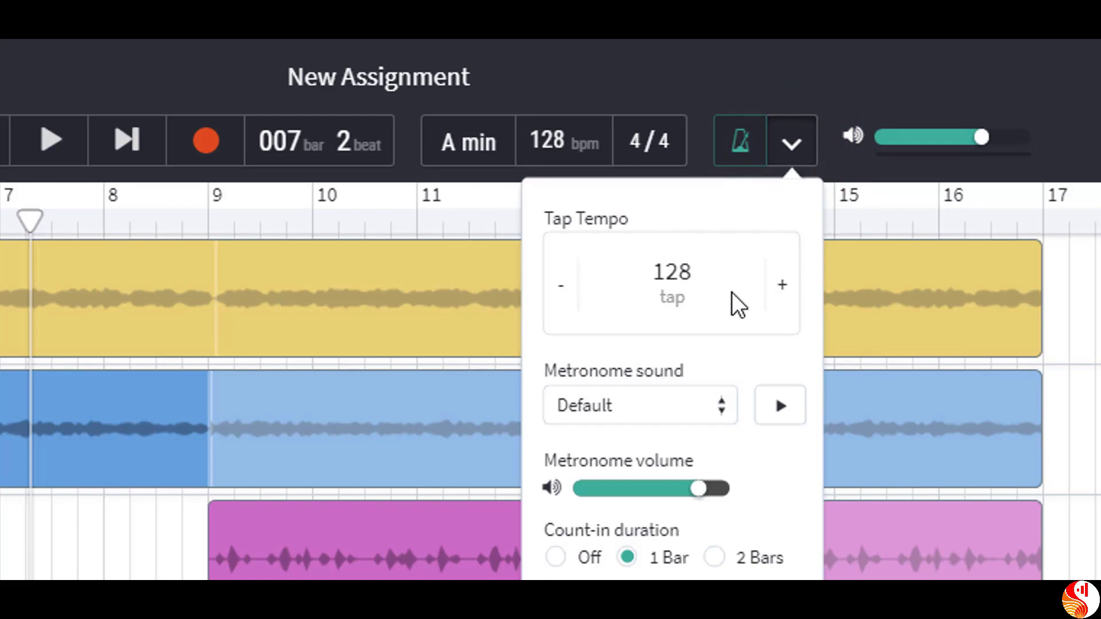
{"action": "left_click", "coordinate": [738, 295]}
{"action": "left_click", "coordinate": [737, 297]}
{"action": "left_click", "coordinate": [738, 298]}
{"action": "left_click", "coordinate": [739, 297]}
{"action": "left_click", "coordinate": [739, 298]}
{"action": "left_click", "coordinate": [739, 300]}
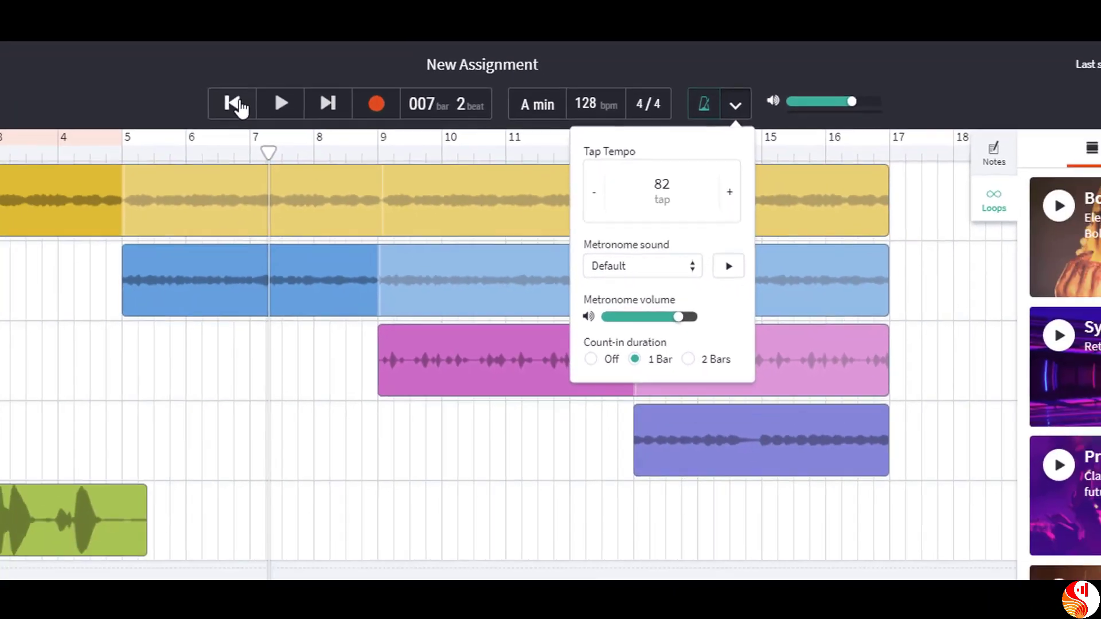
{"action": "left_click", "coordinate": [86, 156]}
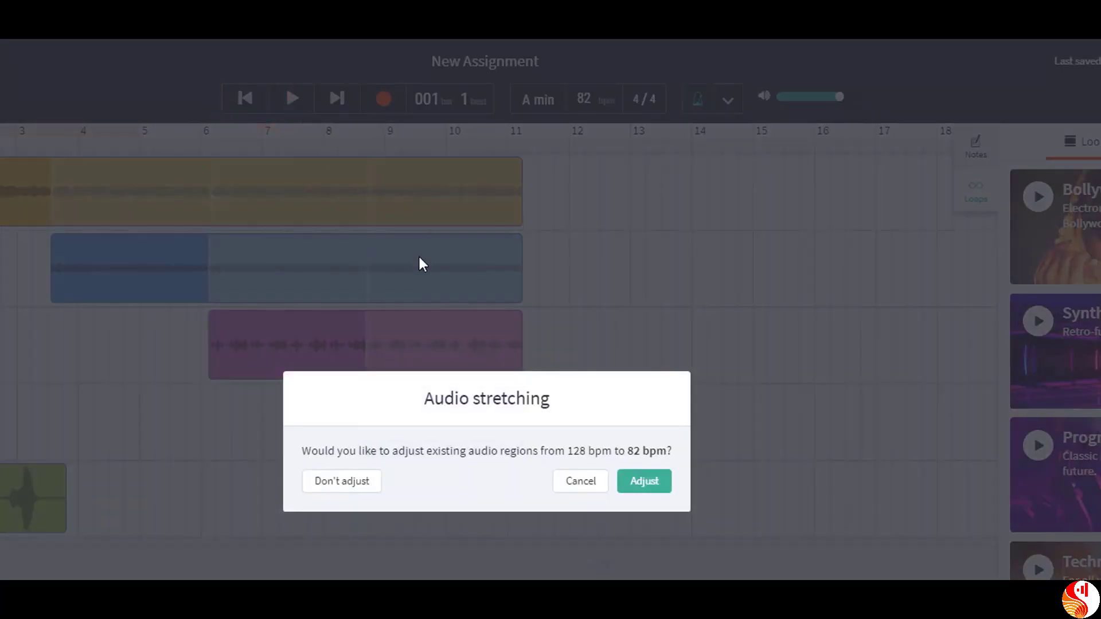
Play the project at 82 bpm, accepting audio stretching, then stop and reopen the metronome settings
{"action": "left_click", "coordinate": [418, 263]}
{"action": "left_click", "coordinate": [290, 102]}
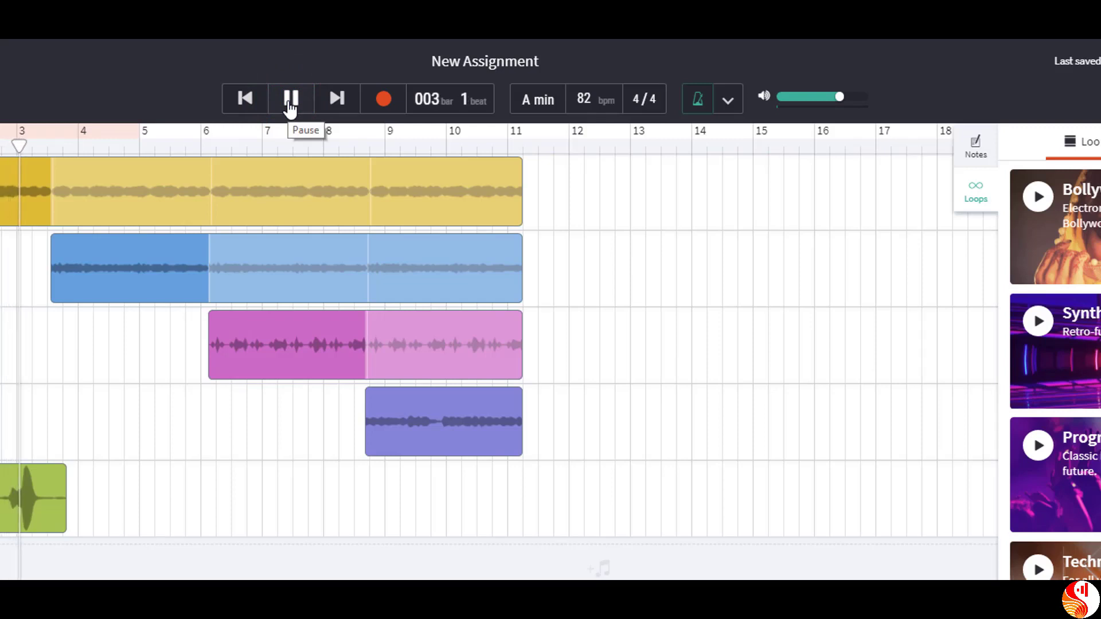
{"action": "left_click", "coordinate": [289, 102]}
{"action": "left_click", "coordinate": [728, 101]}
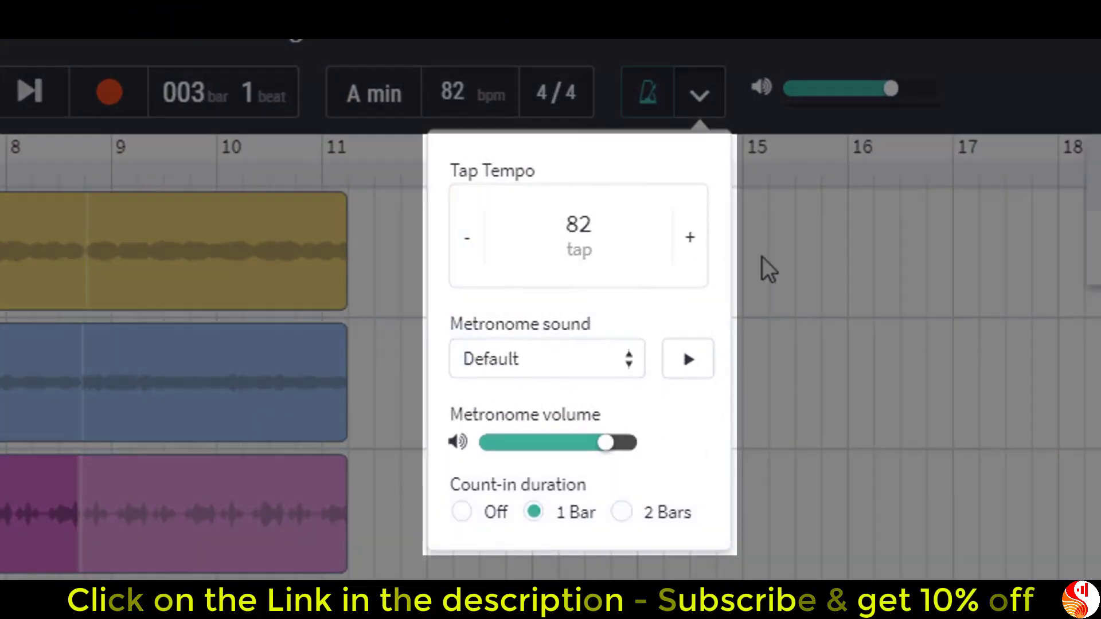
Tap out a first round of beats on the Tap Tempo pad
{"action": "left_click", "coordinate": [575, 162]}
{"action": "left_click", "coordinate": [626, 228]}
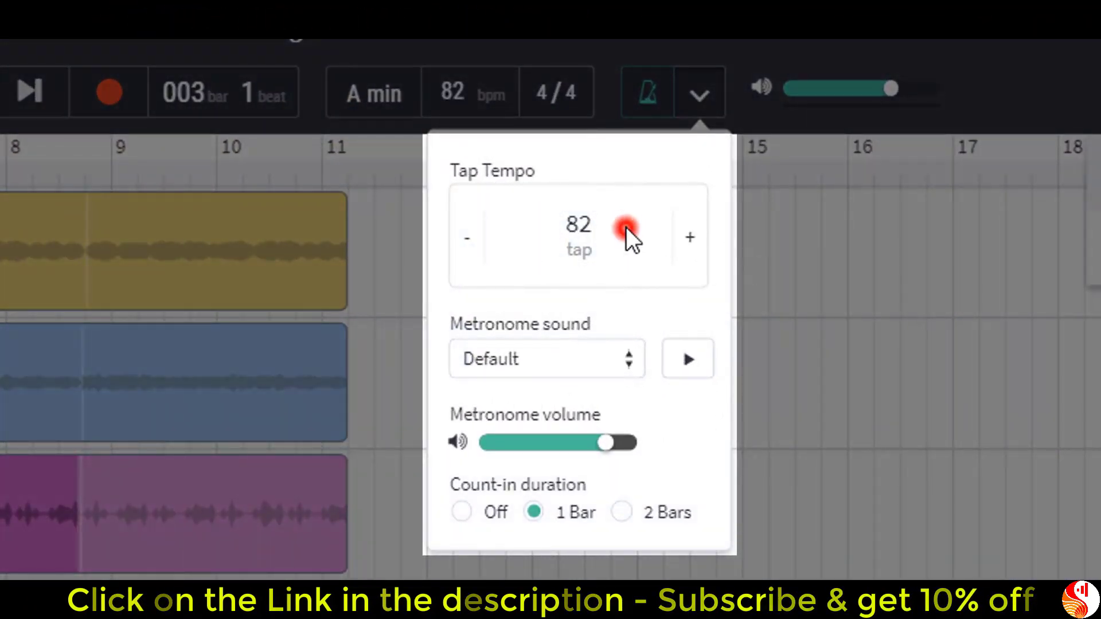
{"action": "left_click", "coordinate": [626, 229]}
{"action": "left_click", "coordinate": [627, 229]}
{"action": "left_click", "coordinate": [626, 229]}
{"action": "left_click", "coordinate": [626, 229]}
{"action": "left_click", "coordinate": [626, 228]}
{"action": "left_click", "coordinate": [626, 228]}
{"action": "left_click", "coordinate": [626, 229]}
{"action": "left_click", "coordinate": [621, 230]}
{"action": "left_click", "coordinate": [620, 230]}
{"action": "left_click", "coordinate": [620, 230]}
{"action": "left_click", "coordinate": [620, 230]}
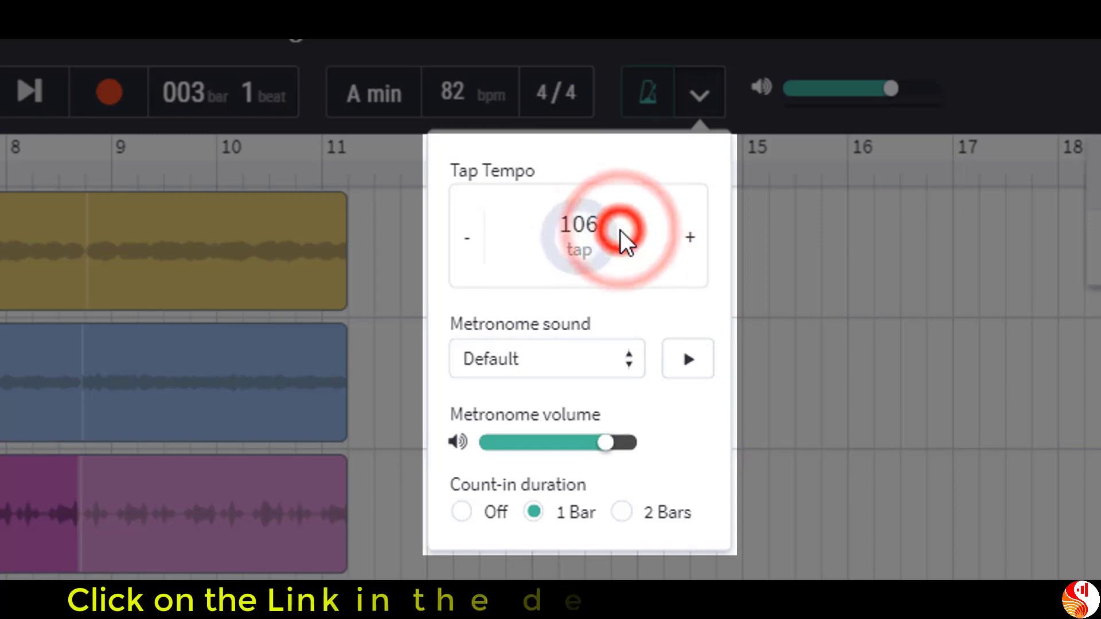
{"action": "left_click", "coordinate": [620, 231]}
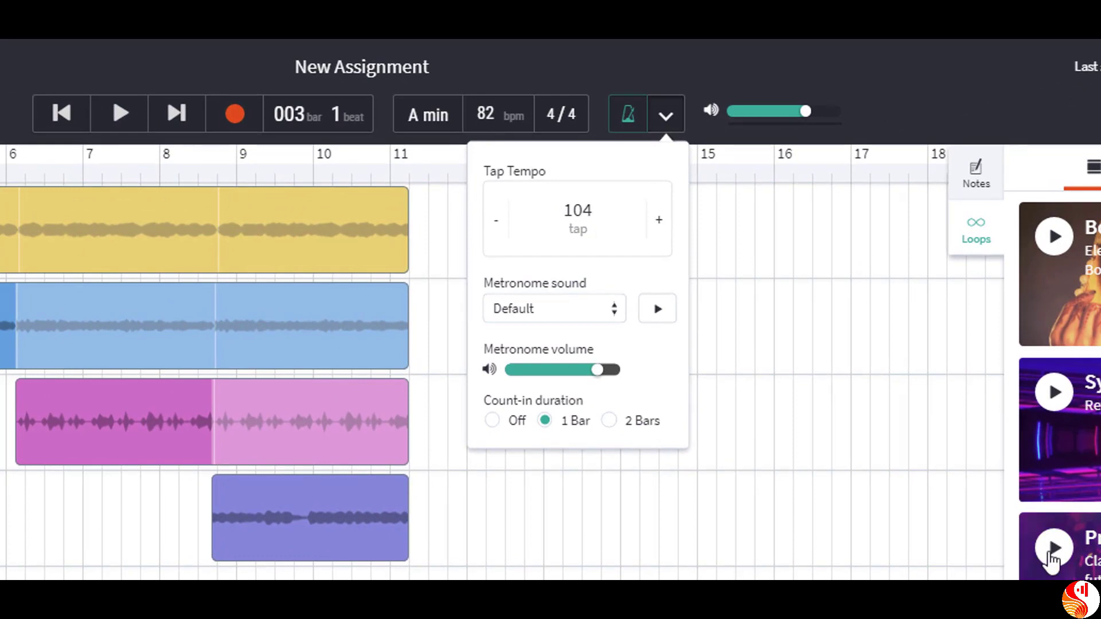
Start a loop pack preview and tap along with it until the tempo reads 131
{"action": "left_click", "coordinate": [1051, 551]}
{"action": "left_click", "coordinate": [617, 236]}
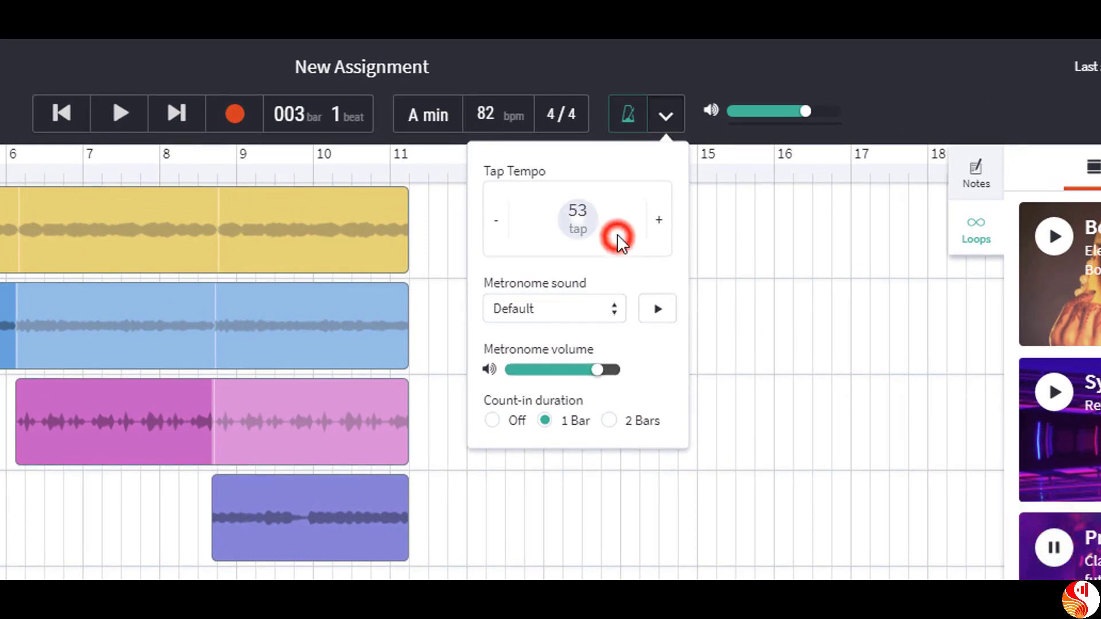
{"action": "left_click", "coordinate": [617, 235]}
{"action": "left_click", "coordinate": [617, 235]}
{"action": "left_click", "coordinate": [617, 235]}
{"action": "left_click", "coordinate": [617, 235]}
{"action": "left_click", "coordinate": [617, 234]}
{"action": "left_click", "coordinate": [616, 233]}
{"action": "left_click", "coordinate": [613, 232]}
{"action": "left_click", "coordinate": [613, 232]}
{"action": "left_click", "coordinate": [613, 231]}
{"action": "left_click", "coordinate": [614, 230]}
{"action": "left_click", "coordinate": [614, 230]}
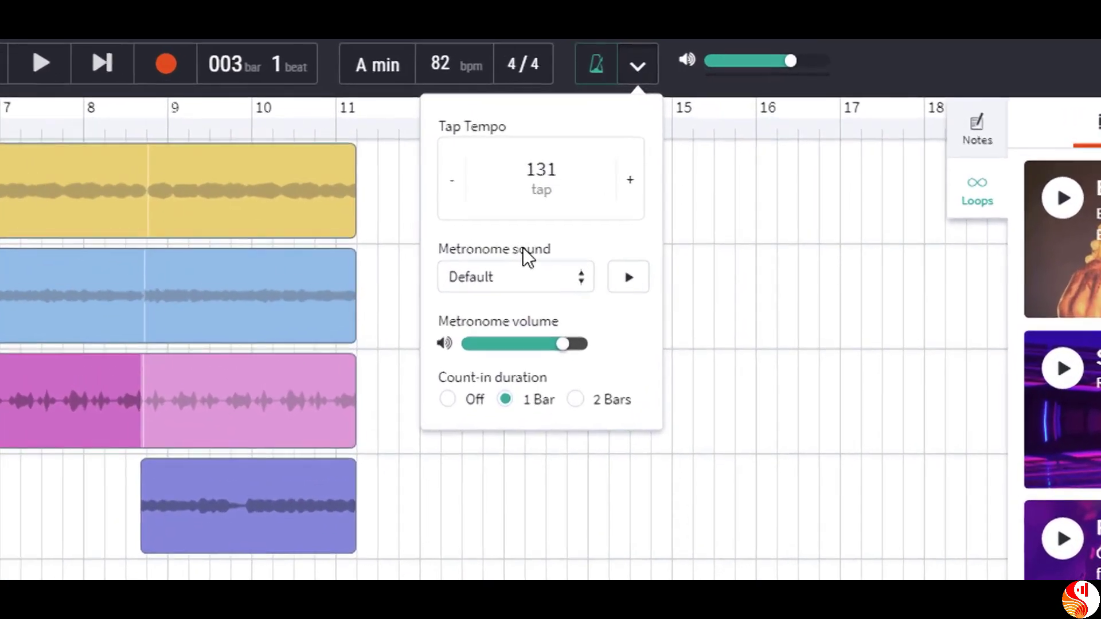
Preview the current metronome sound, then try the Bleep and Cat sounds
{"action": "left_click", "coordinate": [629, 280]}
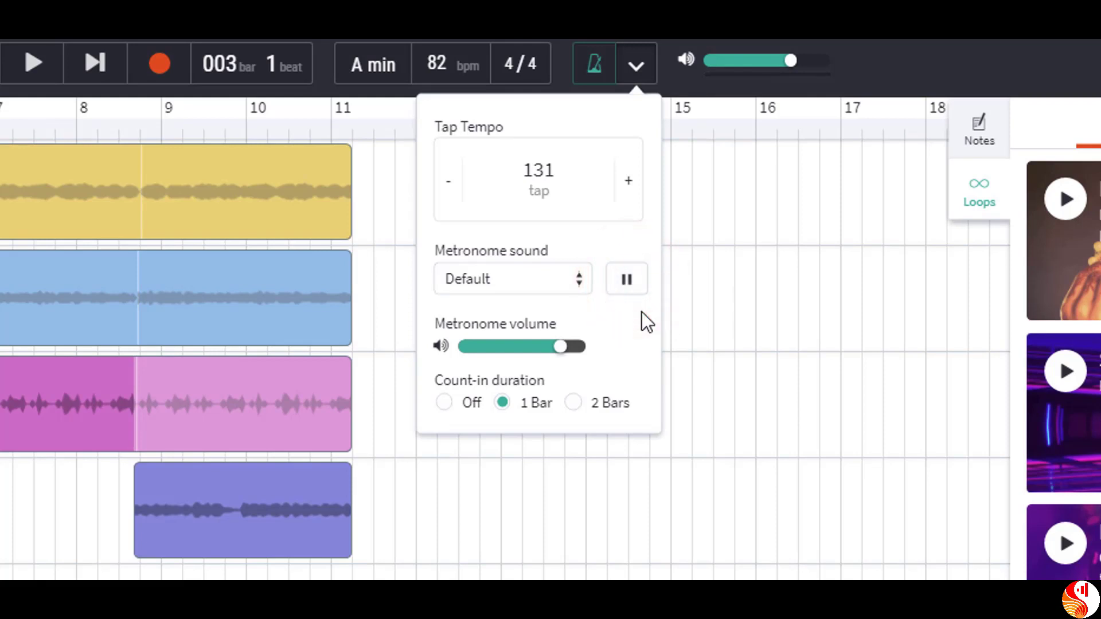
{"action": "left_click", "coordinate": [513, 287]}
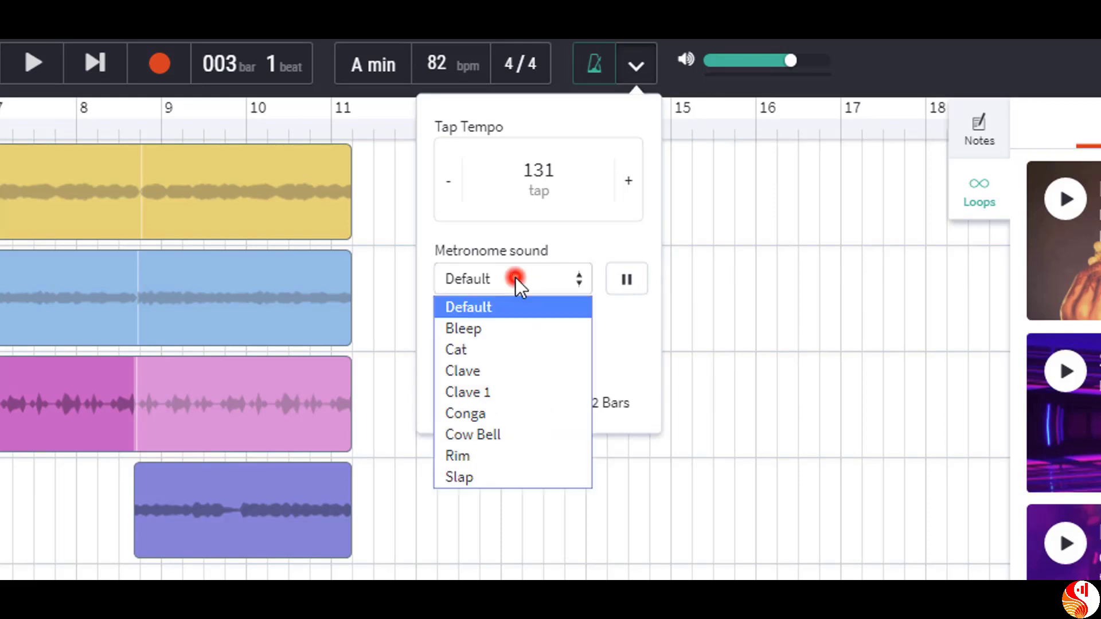
{"action": "left_click", "coordinate": [509, 331]}
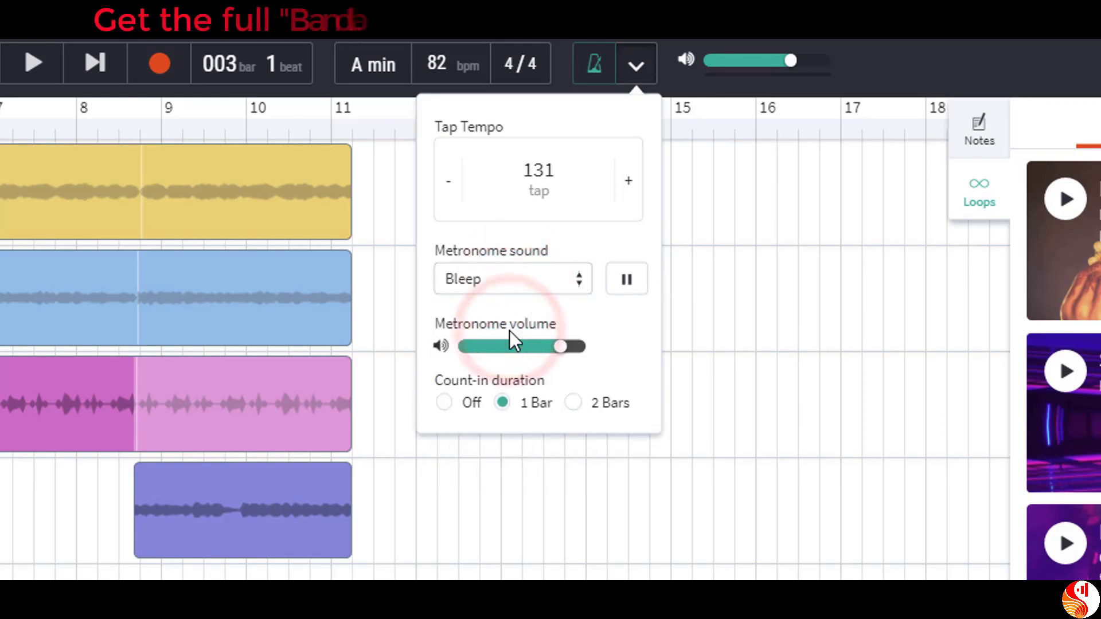
{"action": "left_click", "coordinate": [526, 281]}
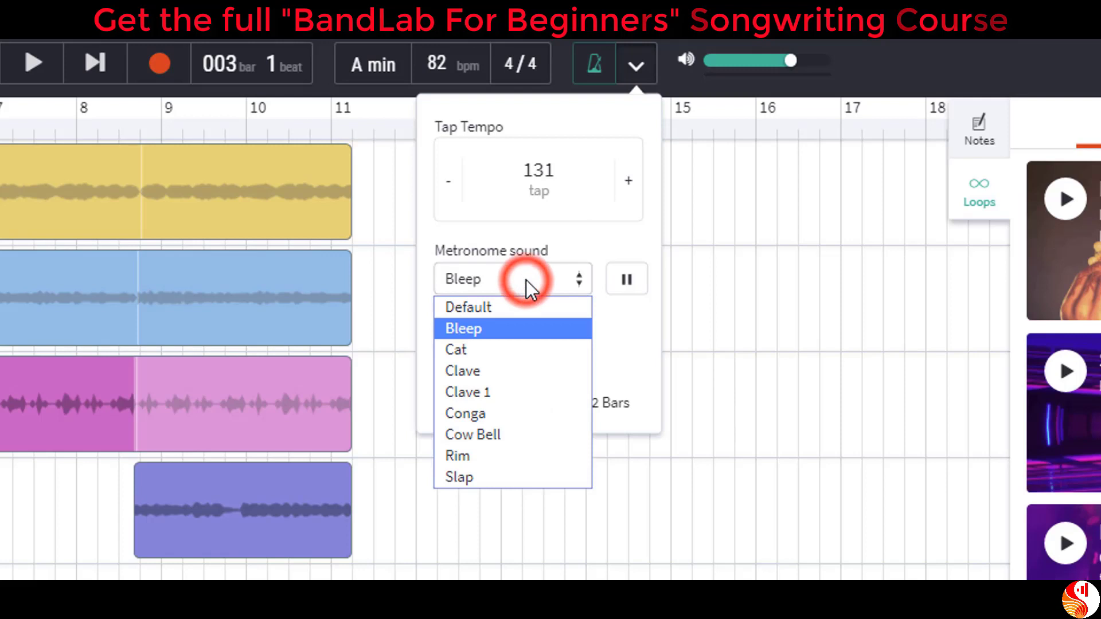
{"action": "left_click", "coordinate": [516, 349]}
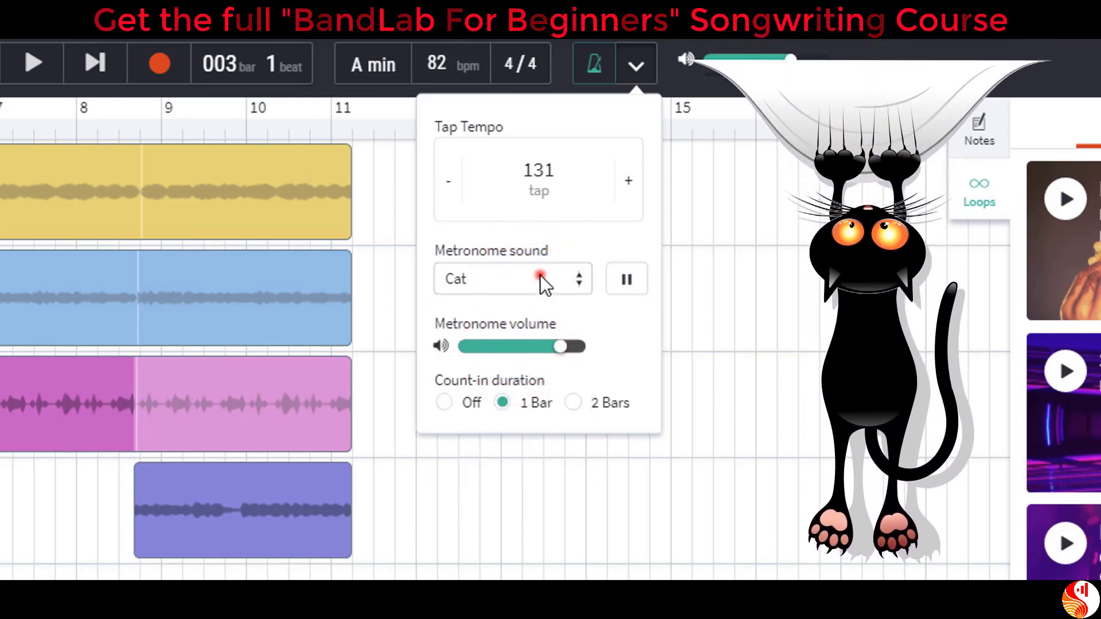
Audition the Clave, Clave 1, Conga and Cow Bell metronome sounds
{"action": "left_click", "coordinate": [539, 276]}
{"action": "left_click", "coordinate": [507, 363]}
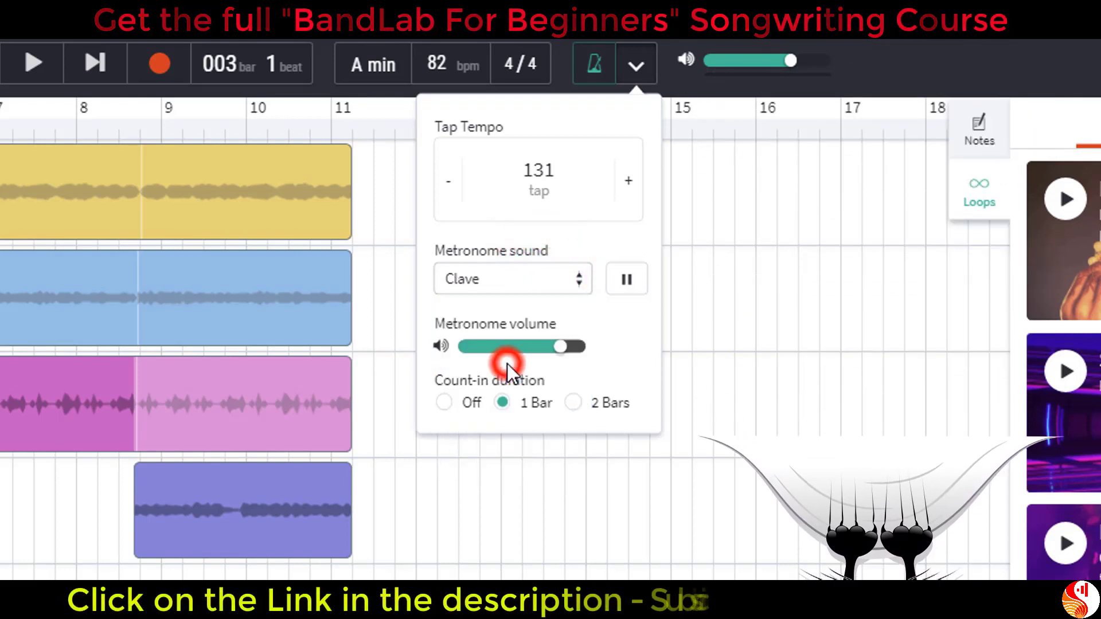
{"action": "left_click", "coordinate": [532, 280]}
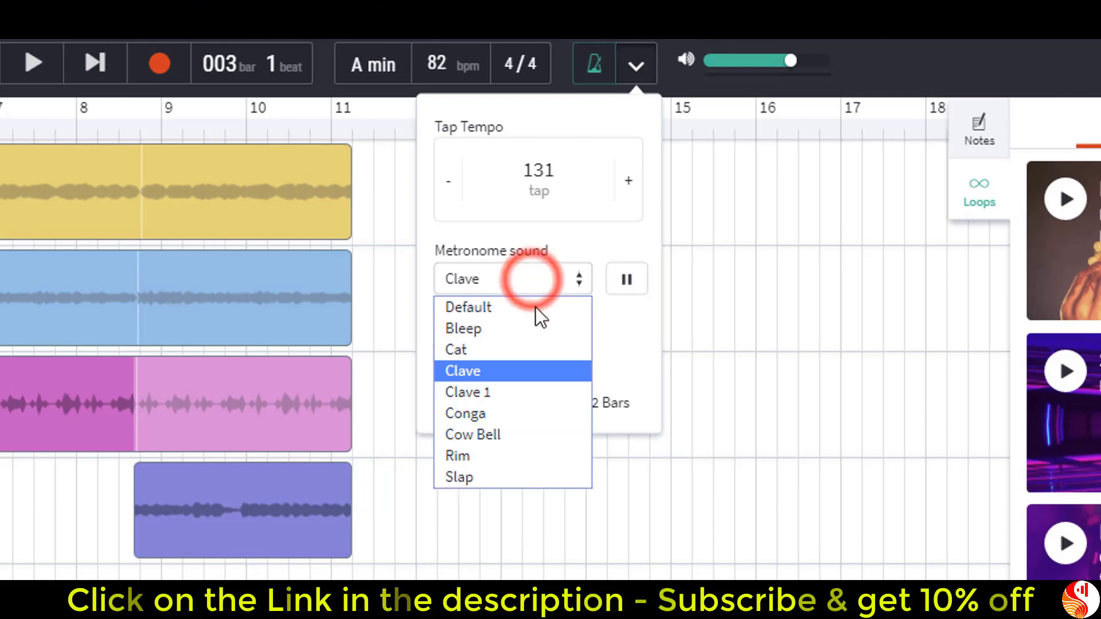
{"action": "left_click", "coordinate": [521, 386]}
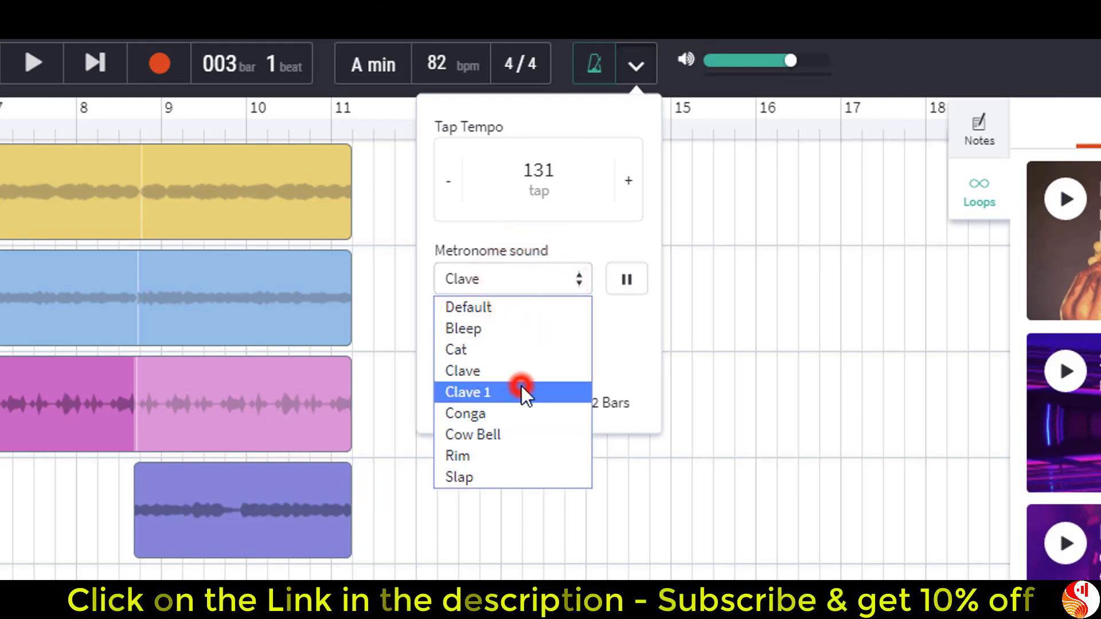
{"action": "left_click", "coordinate": [543, 285]}
{"action": "left_click", "coordinate": [538, 412]}
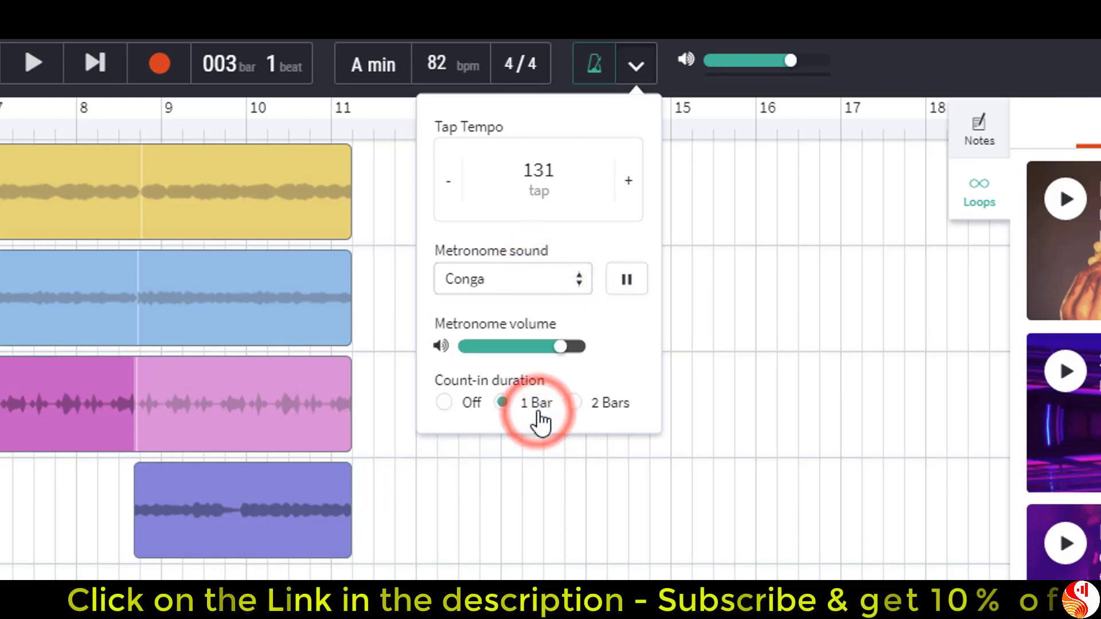
{"action": "left_click", "coordinate": [539, 281]}
{"action": "left_click", "coordinate": [492, 431]}
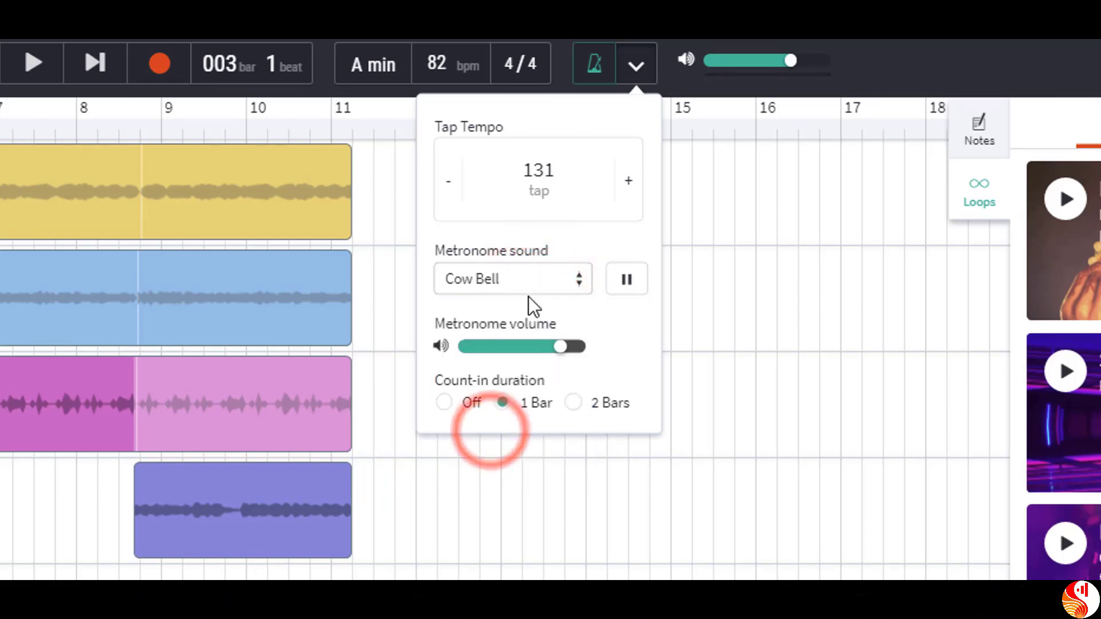
Try Rim, settle on Slap, and apply the 131 bpm project tempo
{"action": "left_click", "coordinate": [528, 277]}
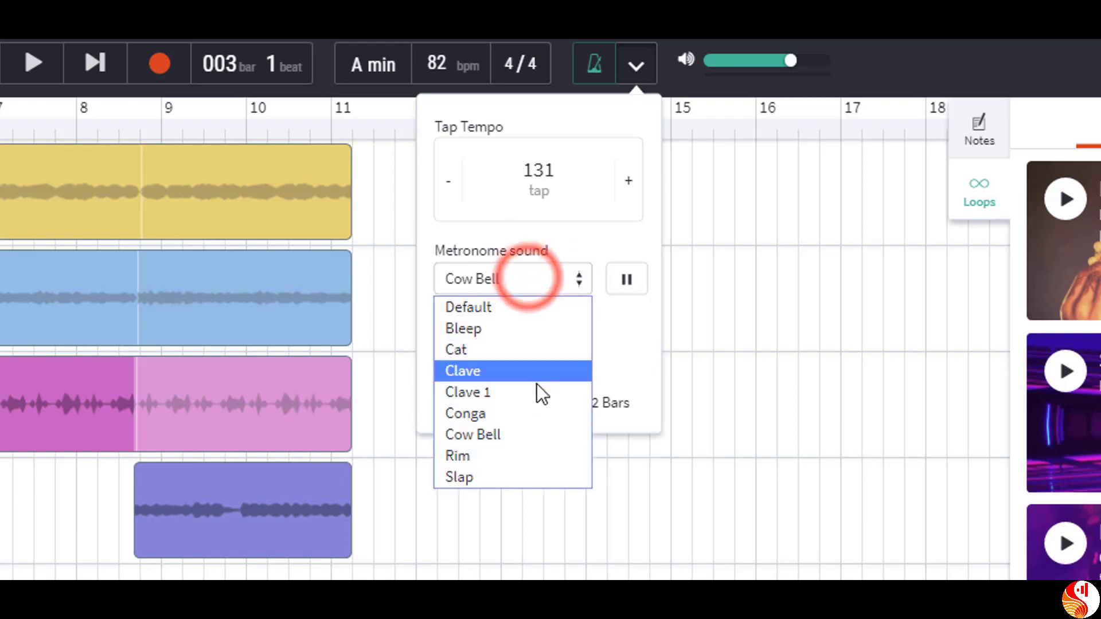
{"action": "left_click", "coordinate": [504, 455]}
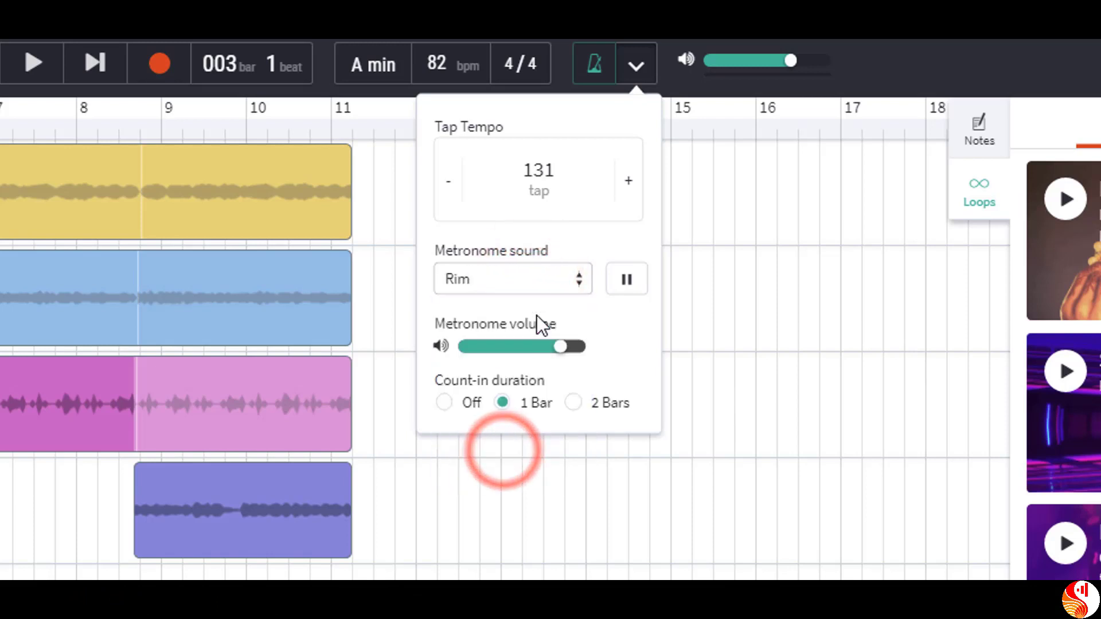
{"action": "left_click", "coordinate": [522, 280]}
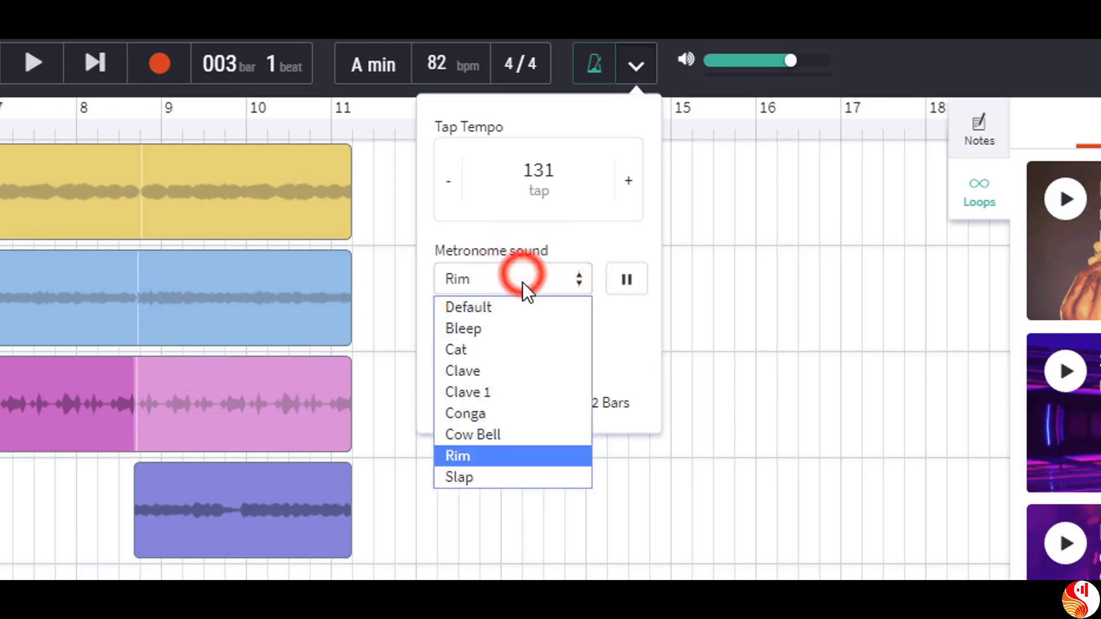
{"action": "left_click", "coordinate": [511, 475]}
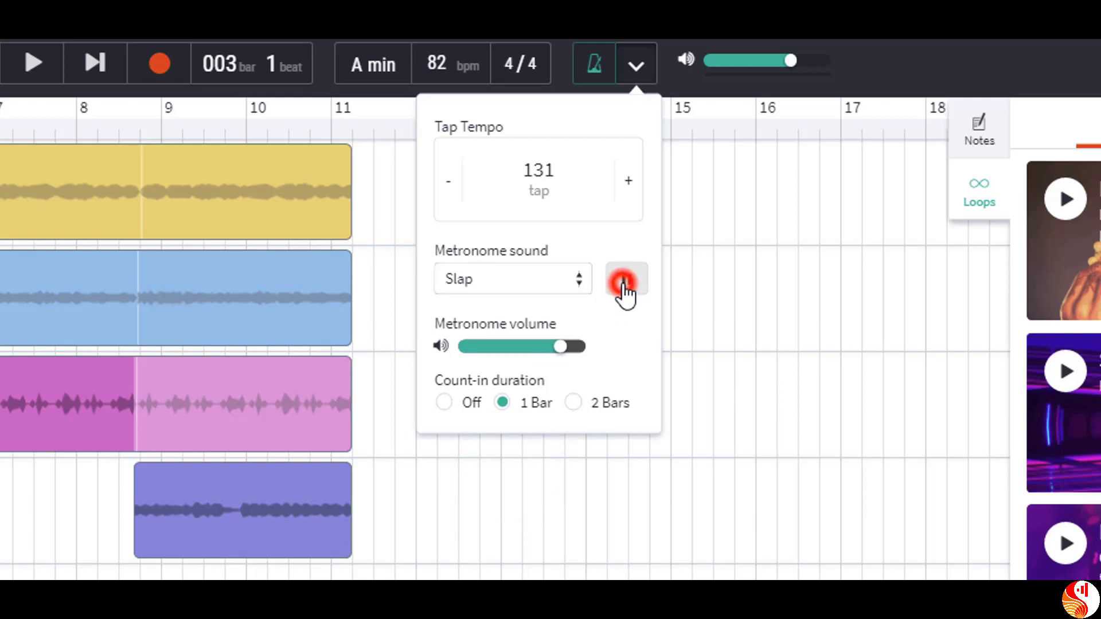
{"action": "left_click", "coordinate": [528, 281]}
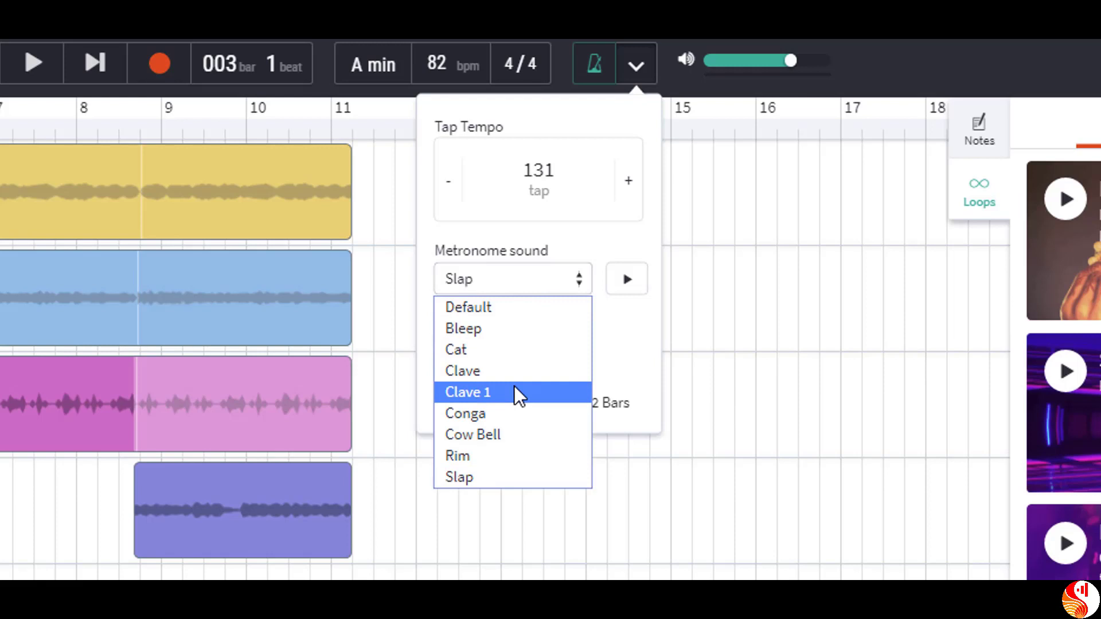
{"action": "left_click", "coordinate": [734, 357]}
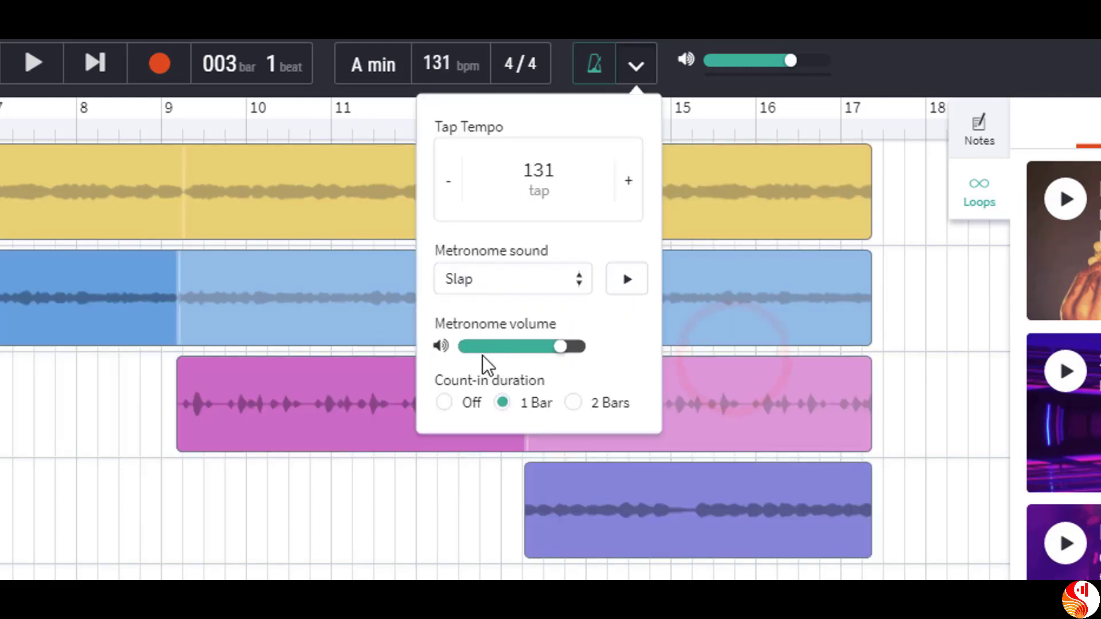
Preview the Slap click while lowering the metronome volume to about +1 dB, then stop the preview
{"action": "left_click", "coordinate": [638, 281]}
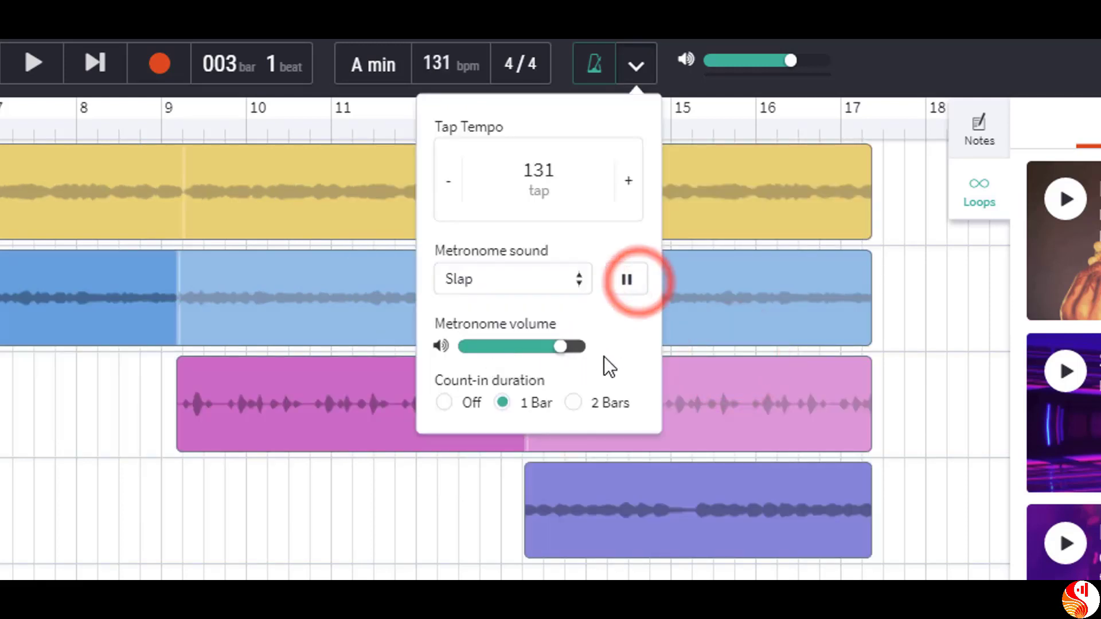
{"action": "left_click_drag", "start_coordinate": [561, 348], "coordinate": [587, 360]}
{"action": "left_click_drag", "start_coordinate": [577, 348], "coordinate": [554, 348]}
{"action": "left_click", "coordinate": [627, 281]}
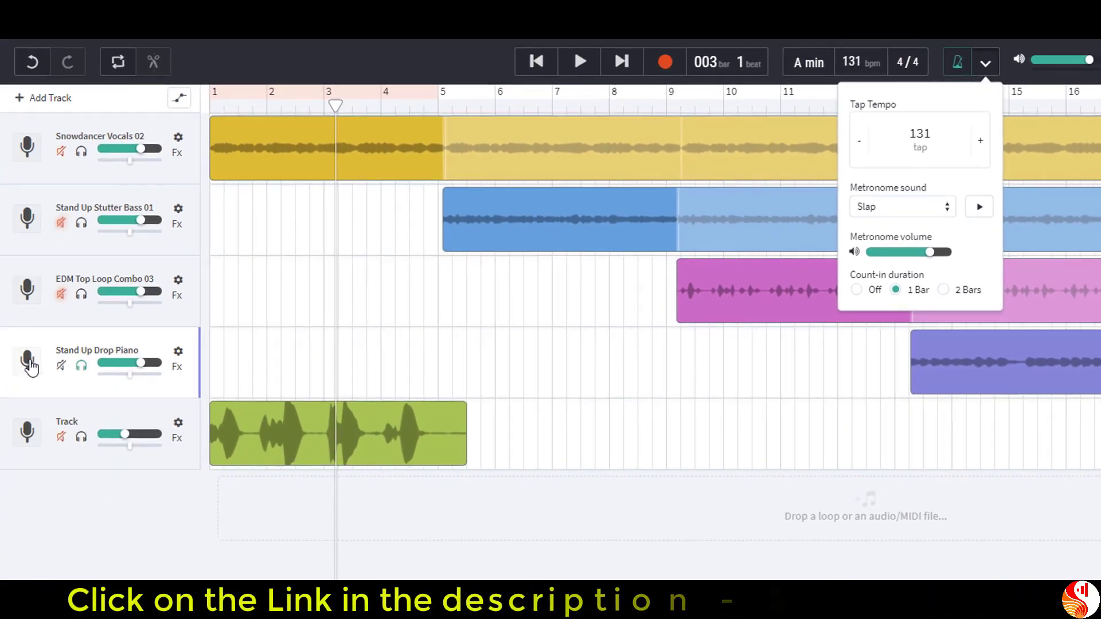
Record a few beats on Stand Up Drop Piano with the 1 Bar count-in, then delete the clip
{"action": "left_click", "coordinate": [833, 64]}
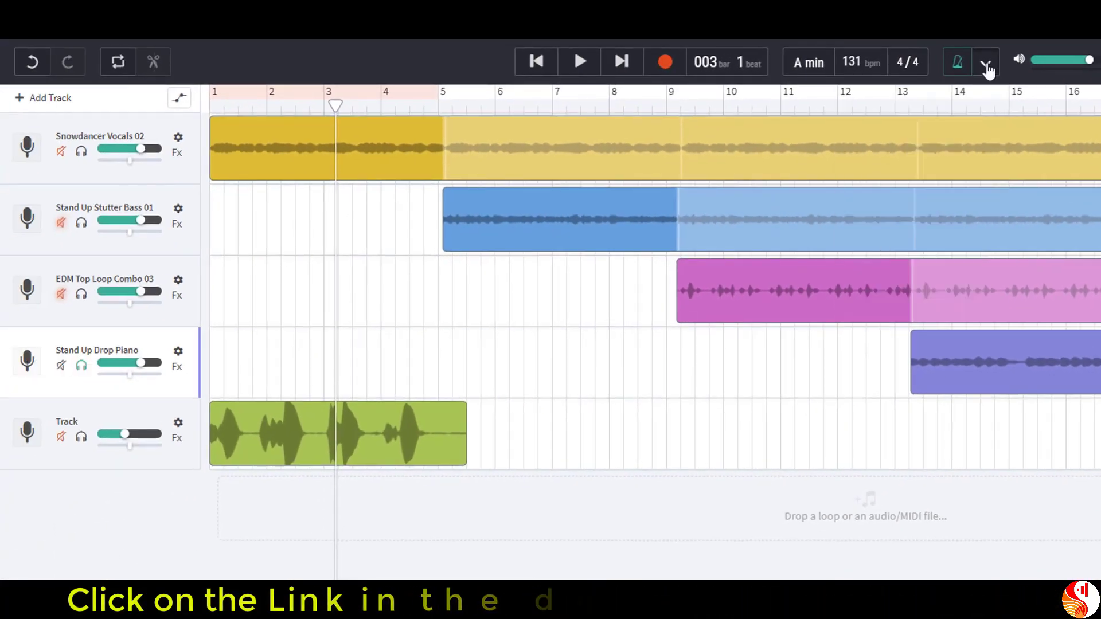
{"action": "left_click", "coordinate": [834, 64]}
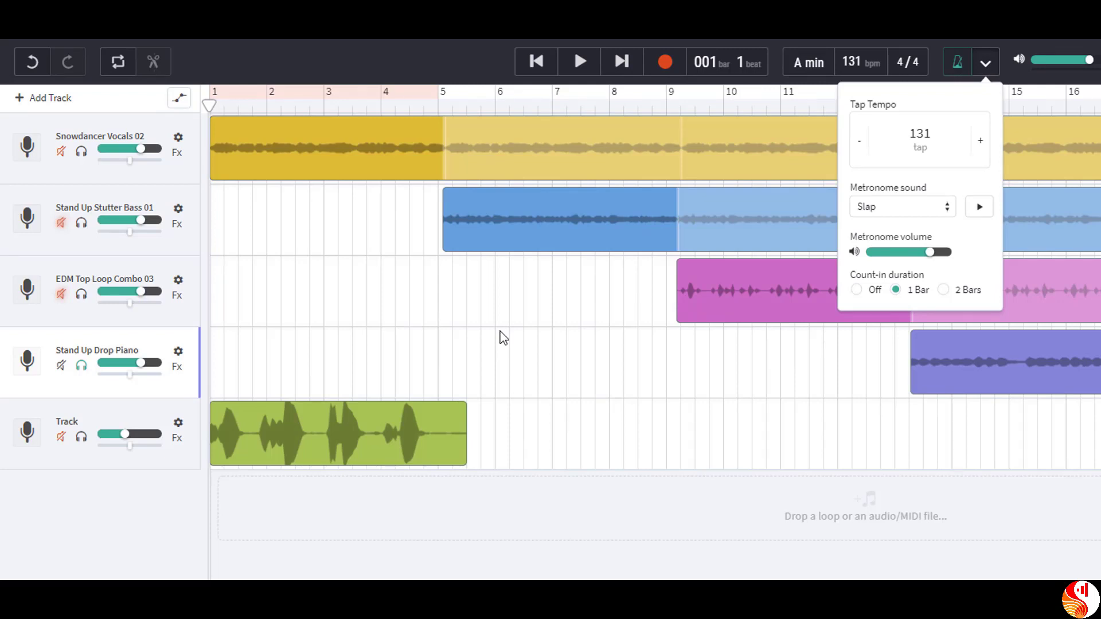
{"action": "left_click", "coordinate": [664, 64]}
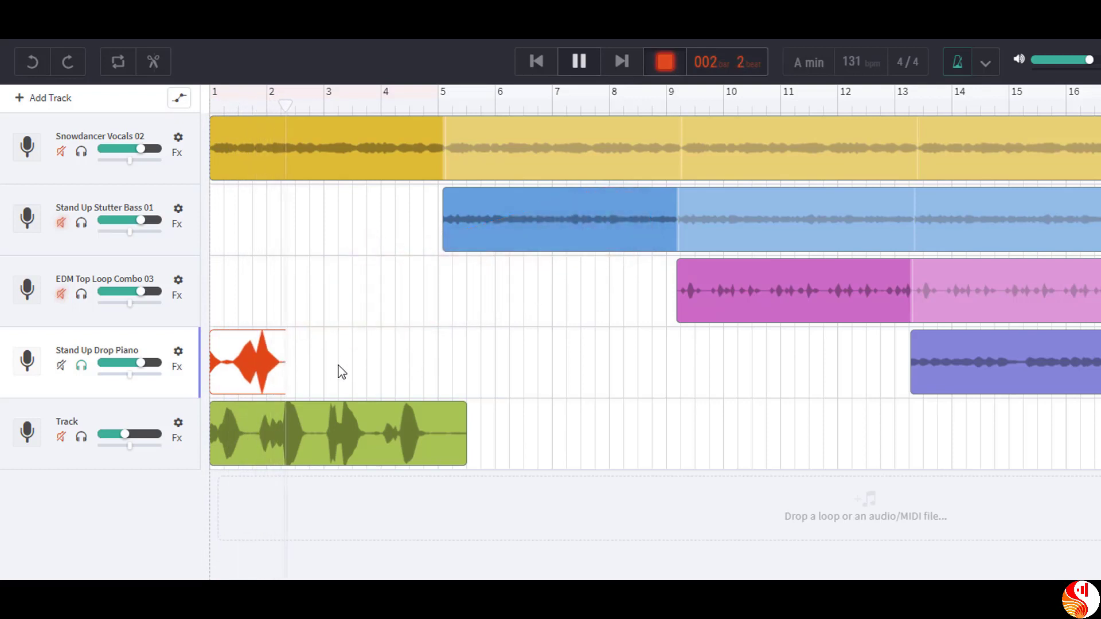
{"action": "left_click", "coordinate": [667, 63]}
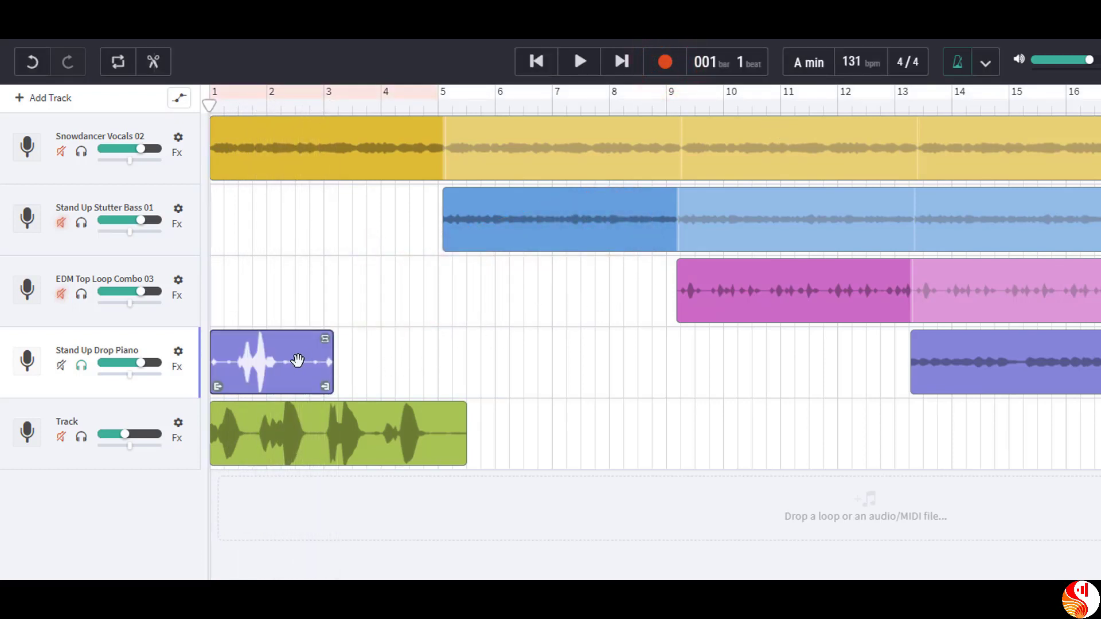
{"action": "key", "text": "Delete"}
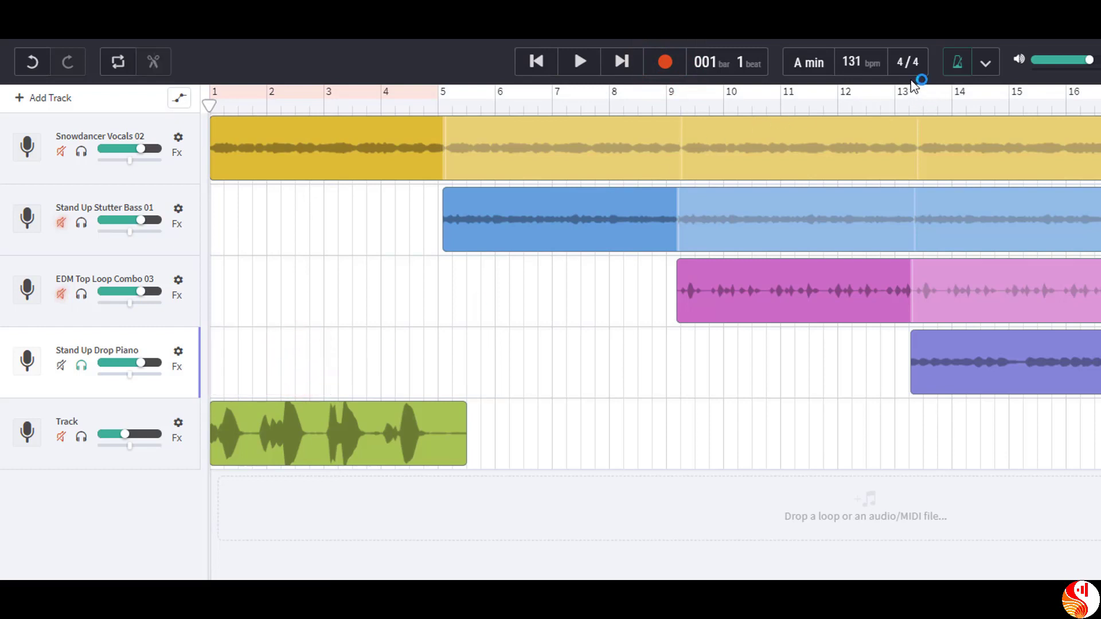
Choose a 2 Bars count-in, record a short take from the project start, and reopen the metronome settings
{"action": "left_click", "coordinate": [986, 64]}
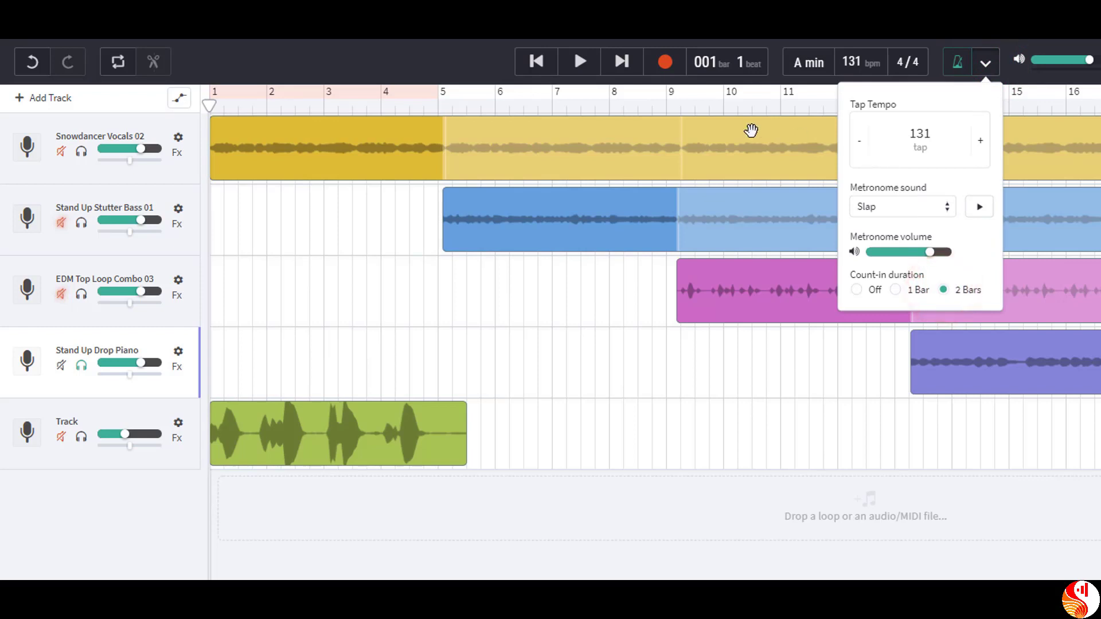
{"action": "left_click", "coordinate": [536, 63]}
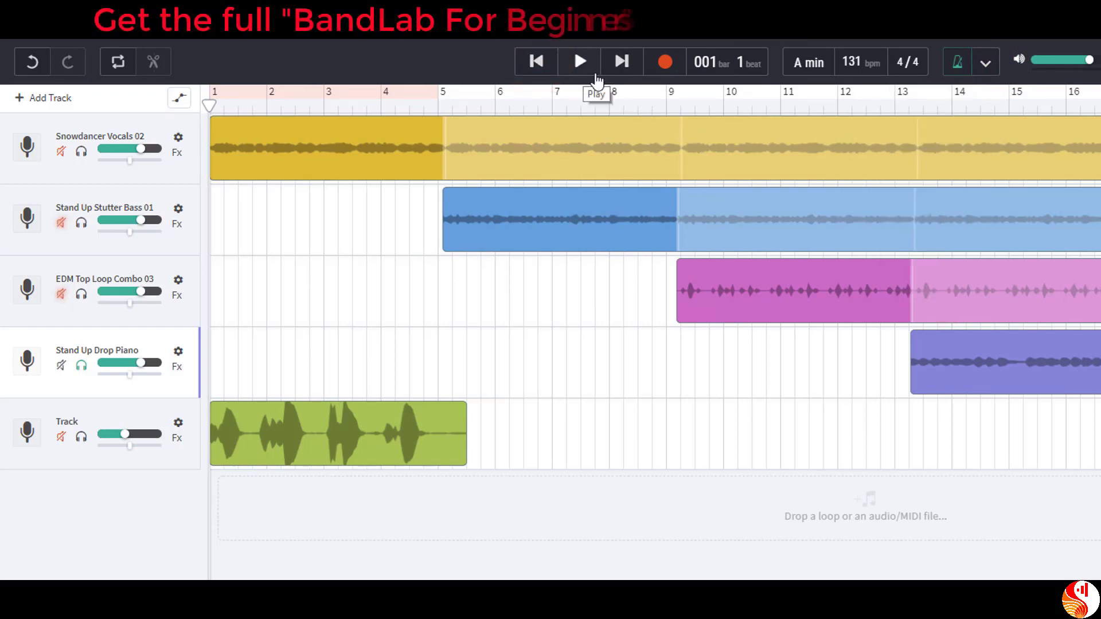
{"action": "left_click", "coordinate": [663, 67]}
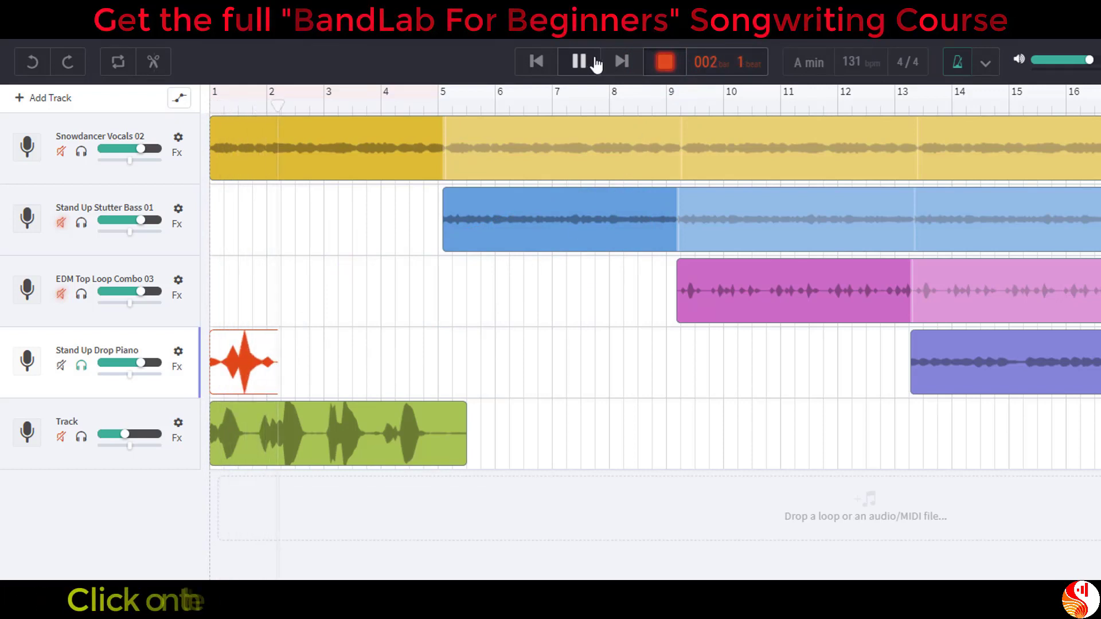
{"action": "left_click", "coordinate": [664, 63]}
{"action": "left_click", "coordinate": [986, 63]}
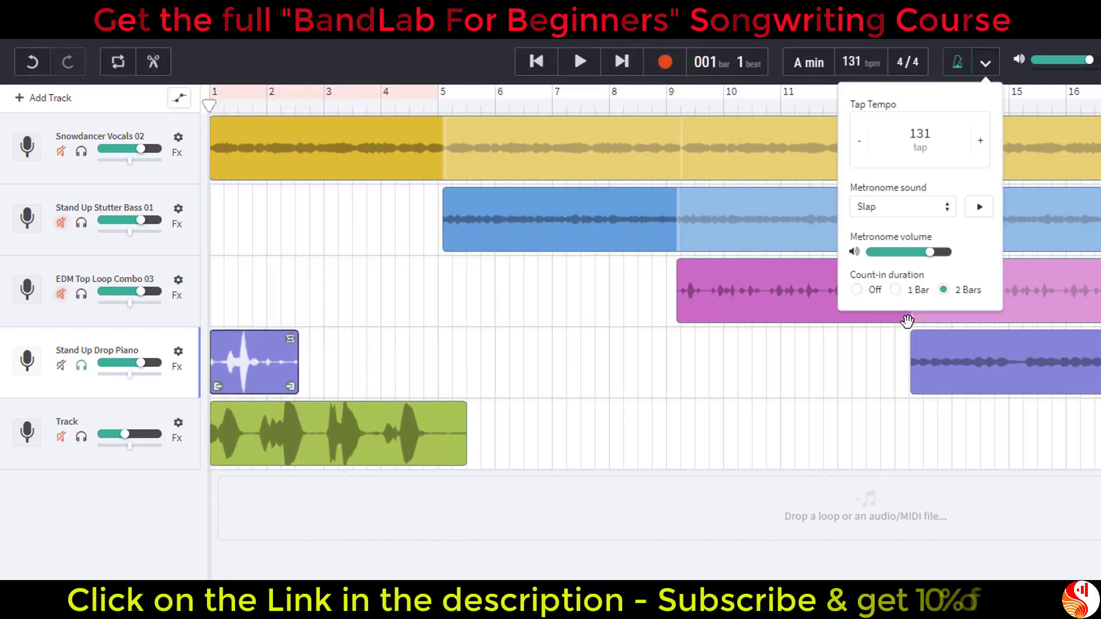
Set the count-in to Off, delete the old piano clip, and record a roughly three-bar take from the start
{"action": "left_click", "coordinate": [858, 291]}
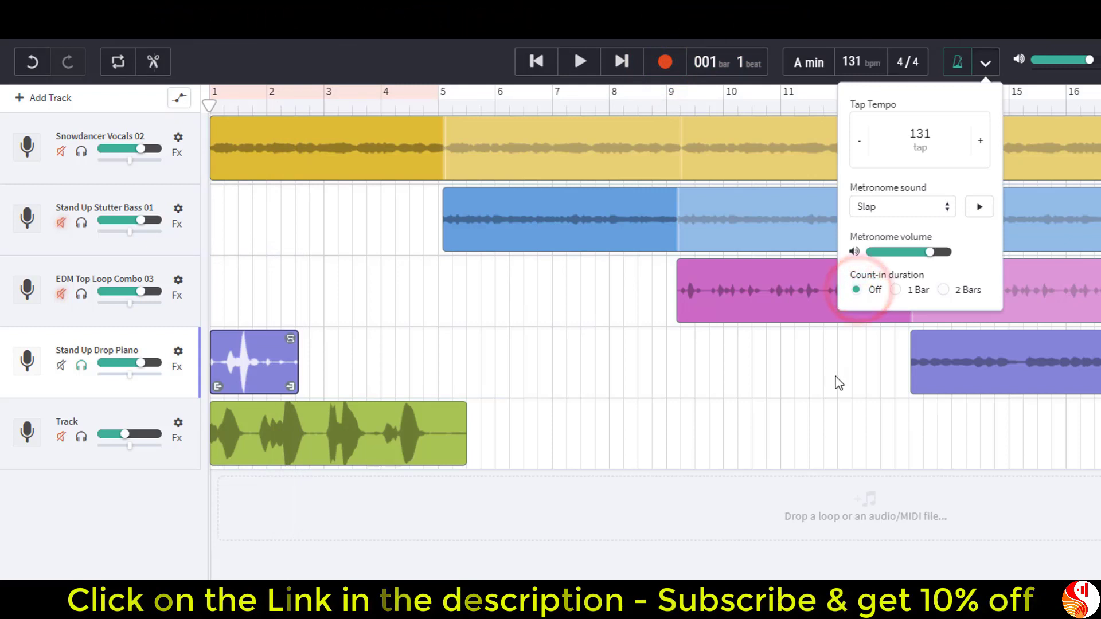
{"action": "left_click", "coordinate": [274, 362]}
{"action": "key", "text": "Delete"}
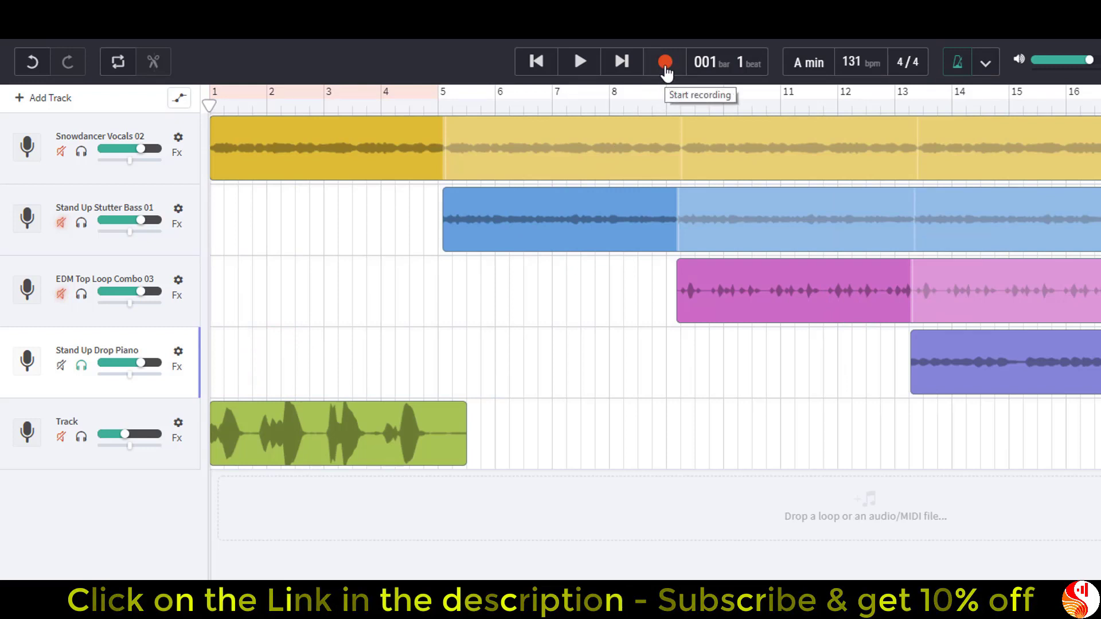
{"action": "left_click", "coordinate": [536, 63]}
{"action": "left_click", "coordinate": [664, 64]}
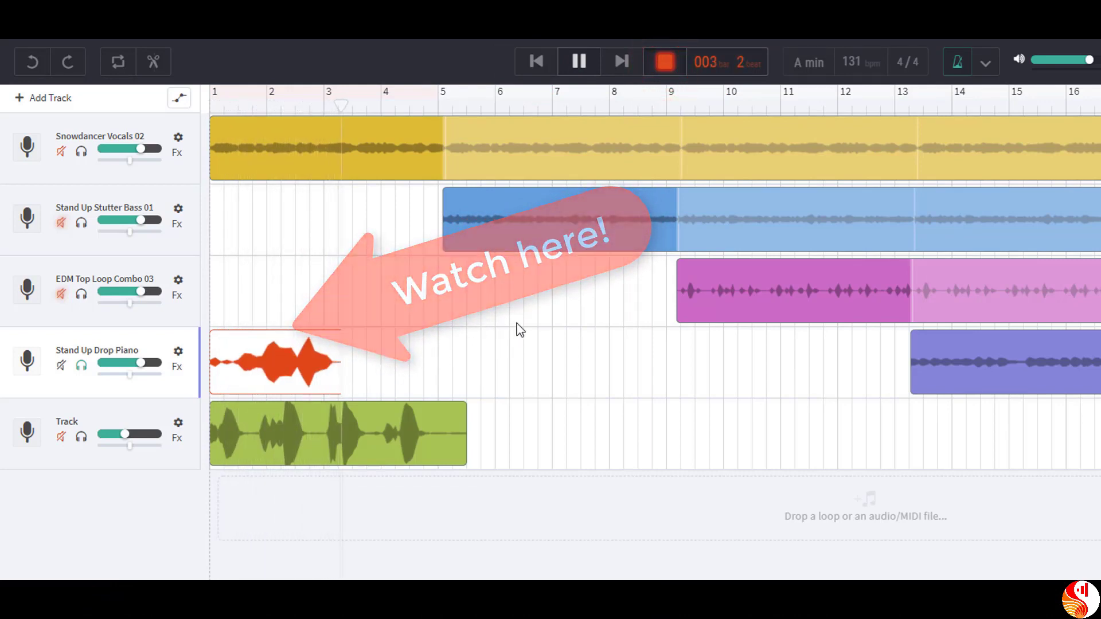
{"action": "left_click", "coordinate": [664, 61]}
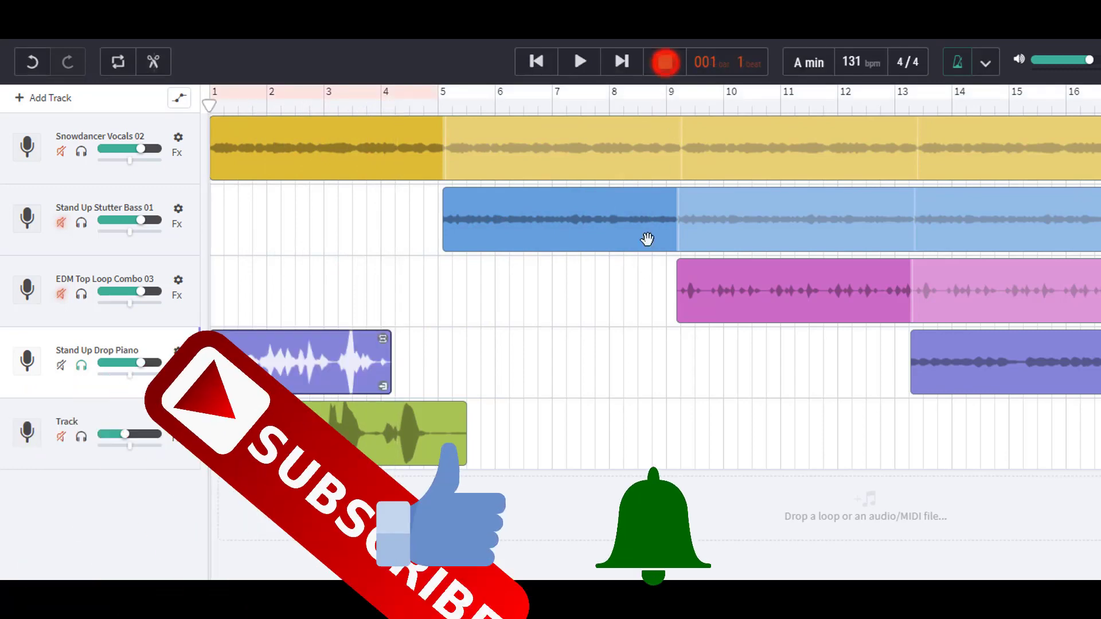